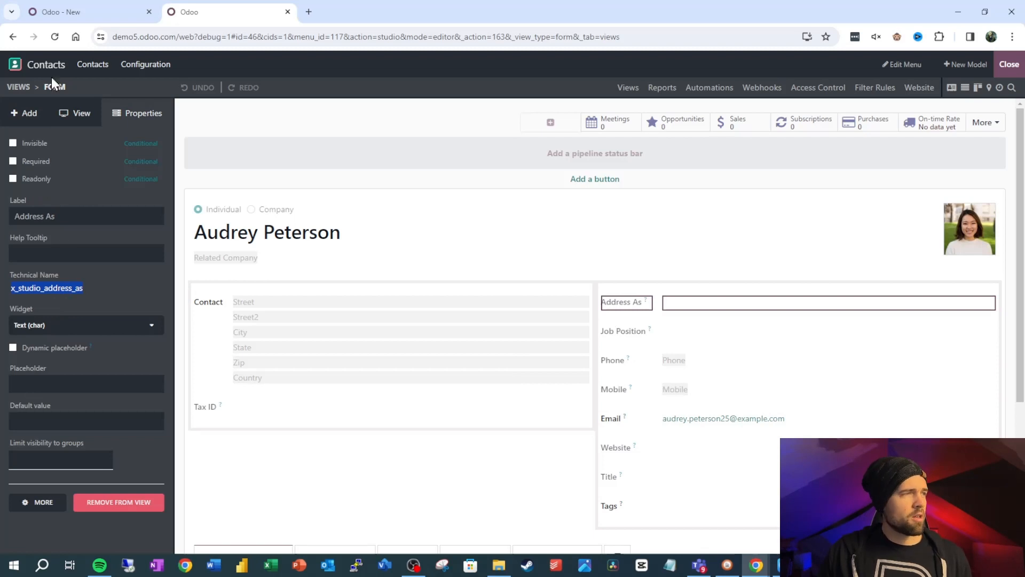
Enter x_studio_address_as as the field key of the record assignment in the action's code.
click(73, 11)
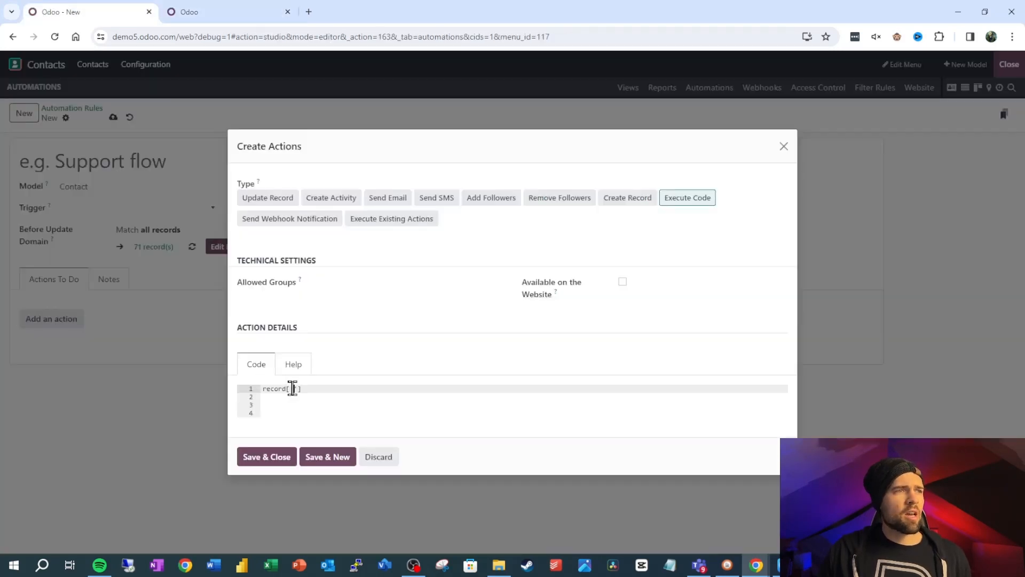
text(x_studio_address_as)
key(BackSpace)
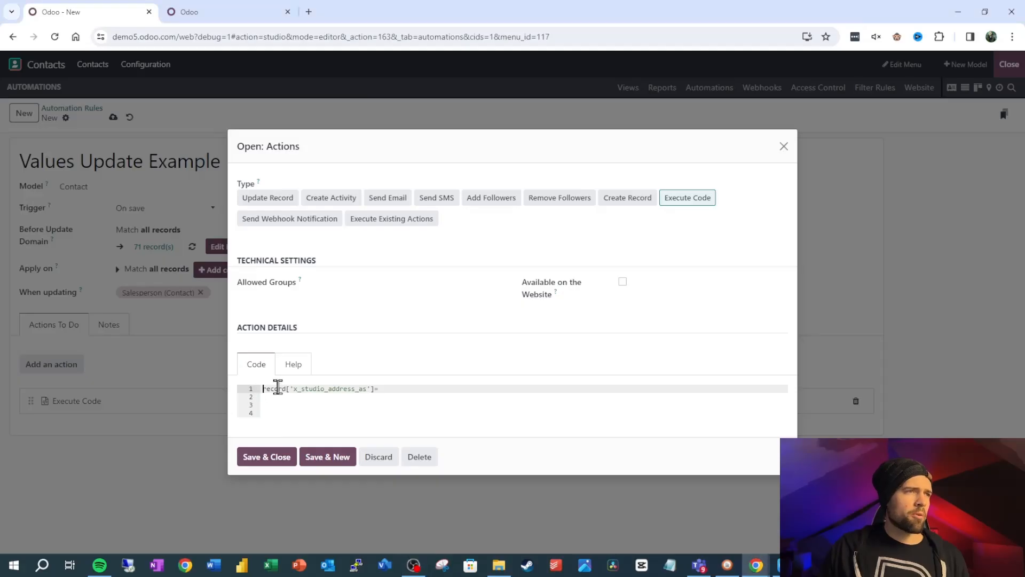
Look up the Salesperson field's technical name and define an addressas variable from record.user_id above the field assignment.
key(Return)
key(Up)
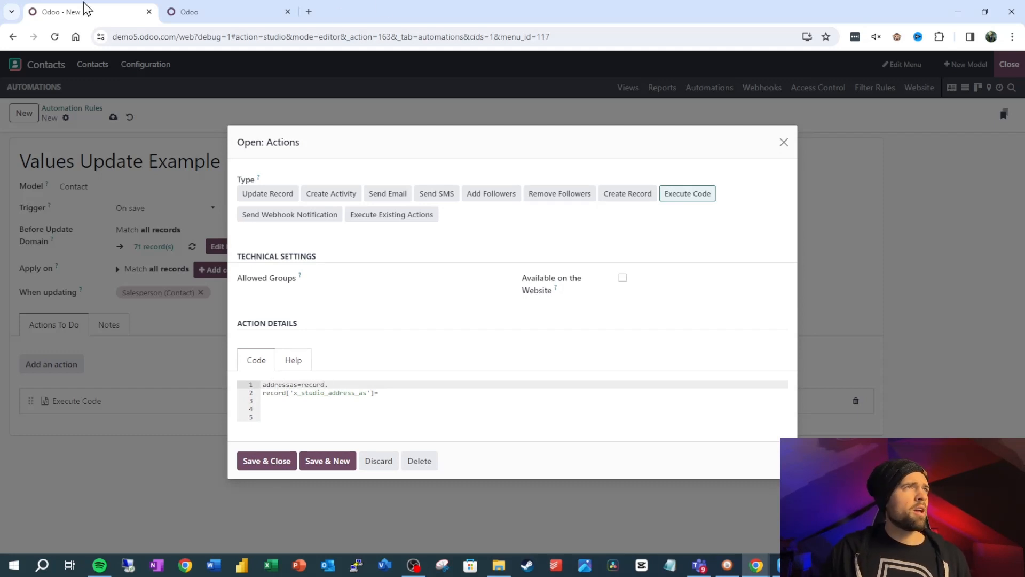
click(188, 11)
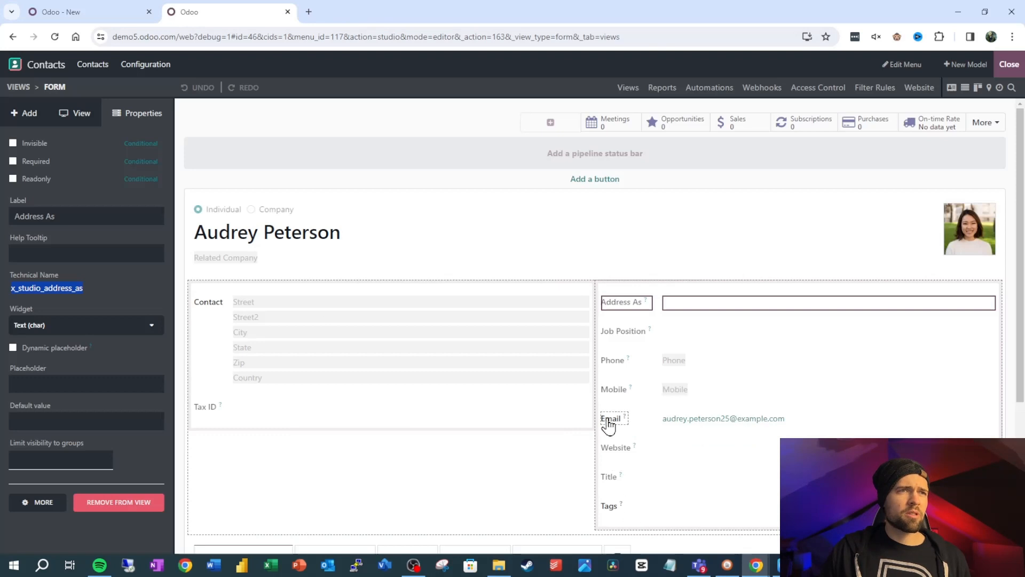
scroll(427, 433, down, 3)
click(336, 381)
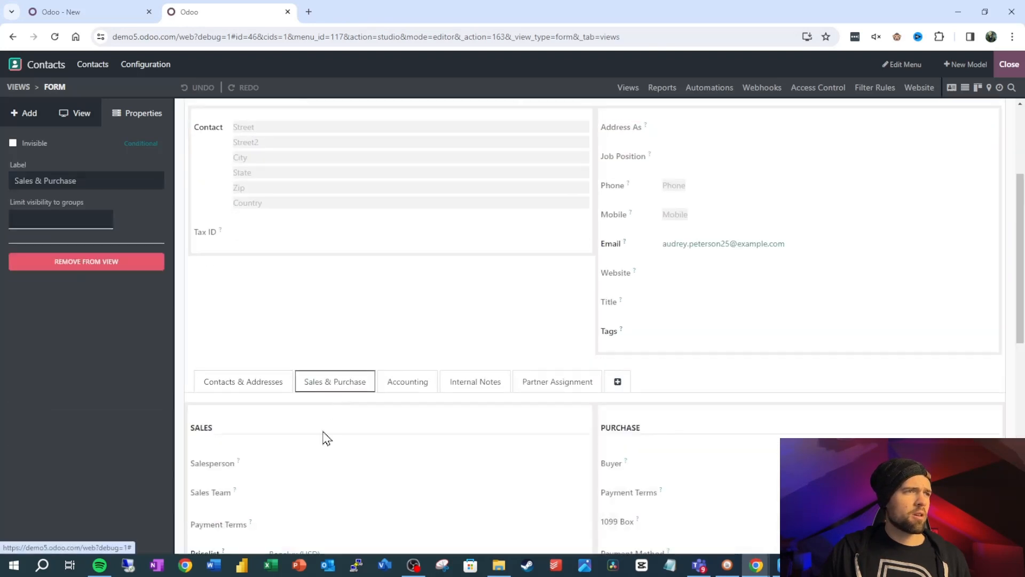
click(258, 464)
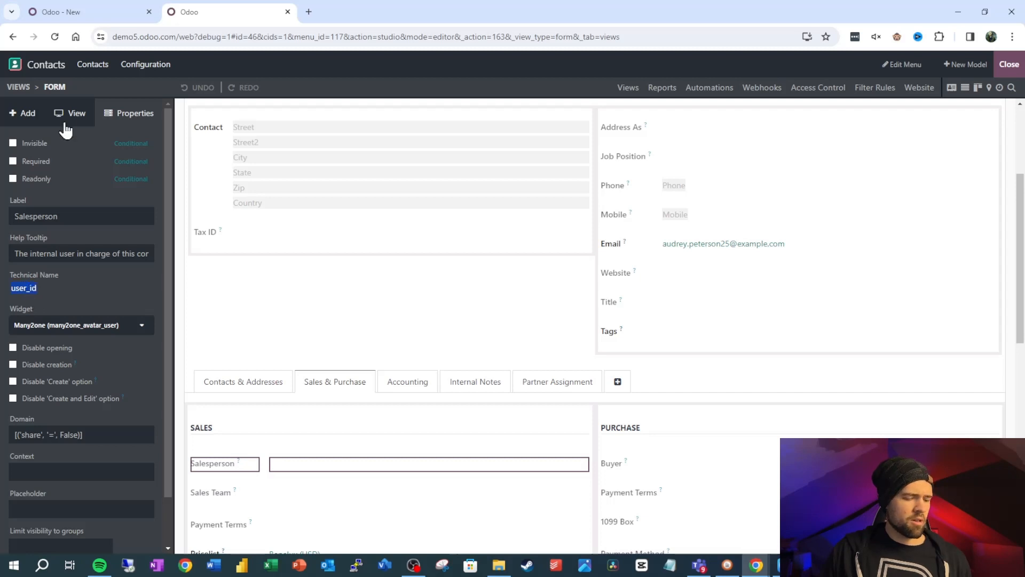
click(69, 11)
text(user_id)
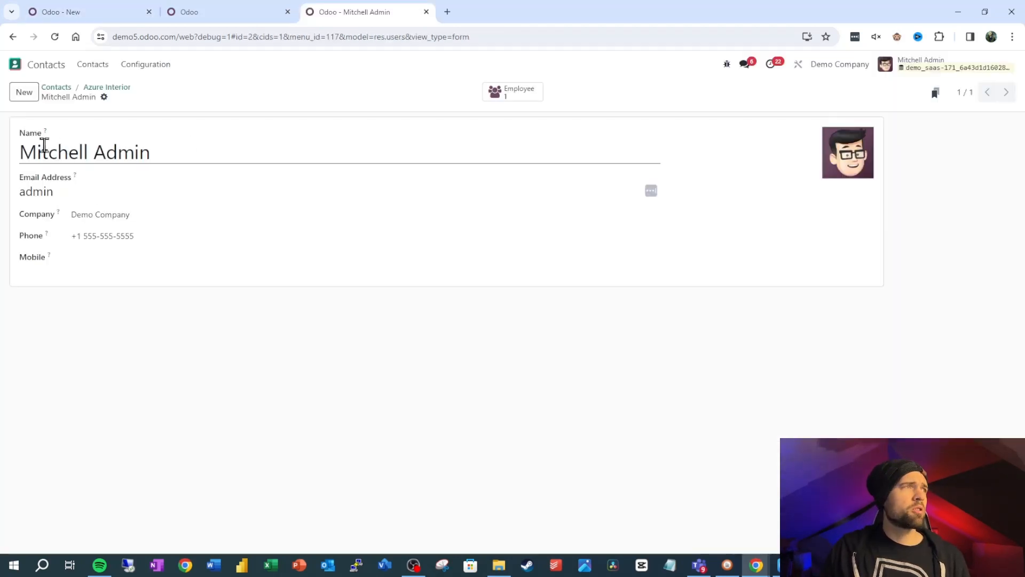
Complete the code so x_studio_address_as receives the salesperson's name plus "'s new best friend." through addressas, and save the action.
mouse_move(48, 134)
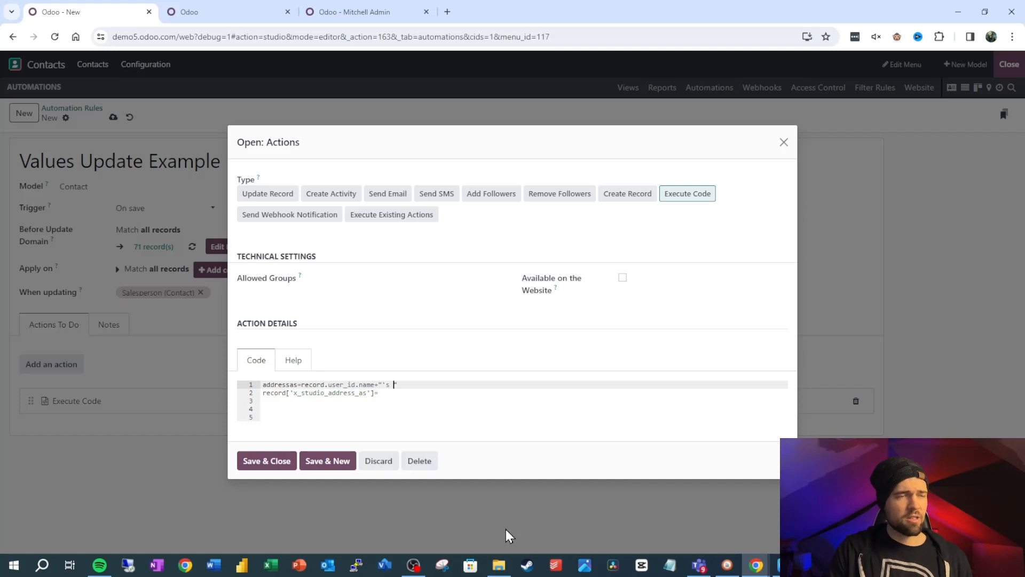
text(st friend.)
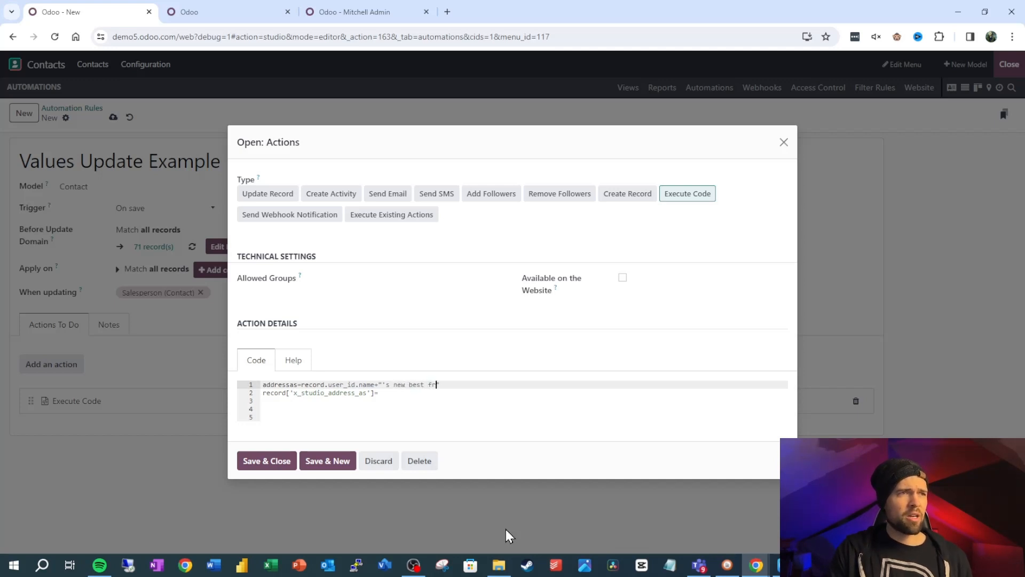
key(Down)
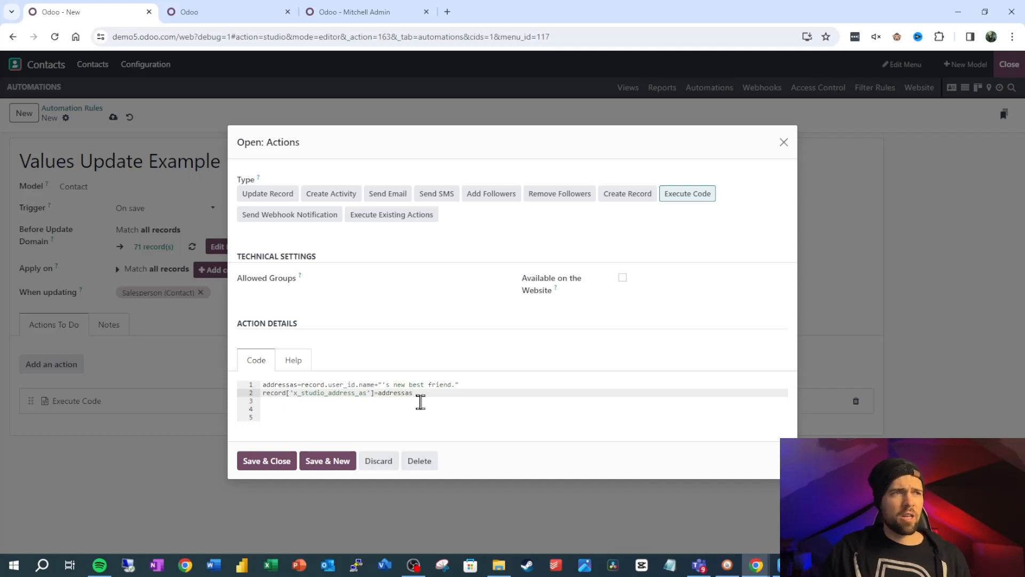
click(264, 463)
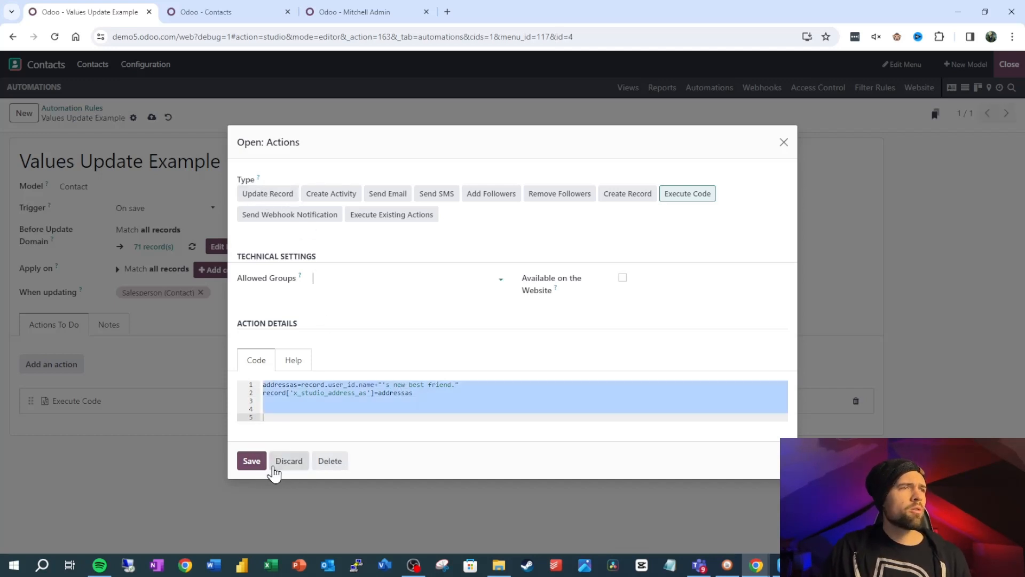
click(249, 462)
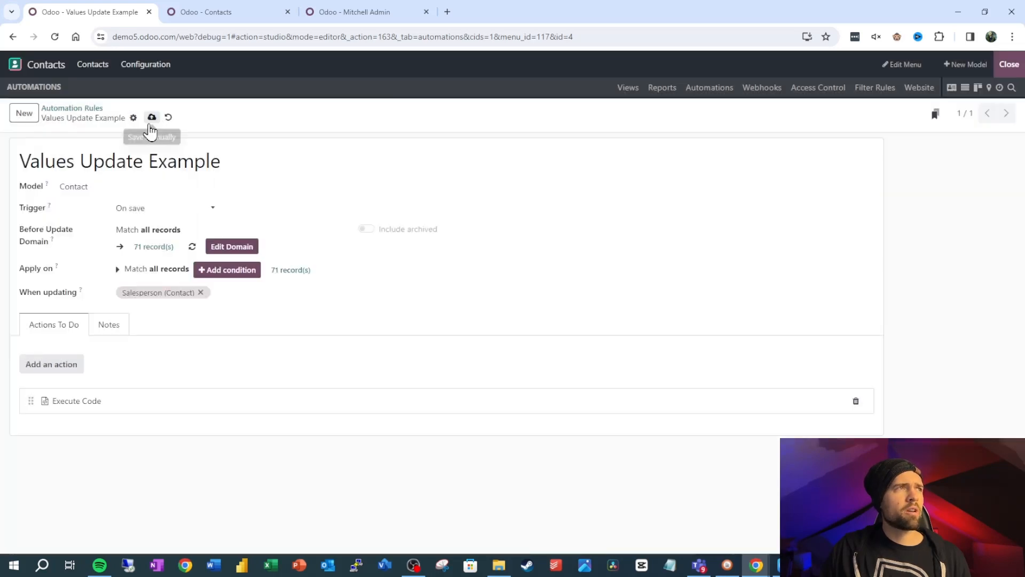
Open the second contact in the contacts list, assign the admin user as its salesperson, and save the record.
key(ctrl+Tab)
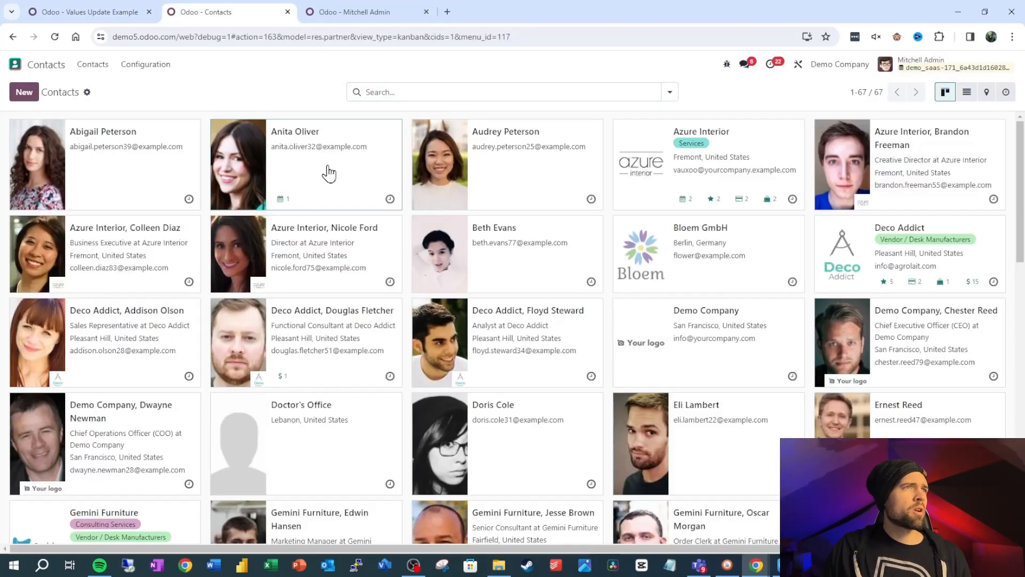
click(328, 172)
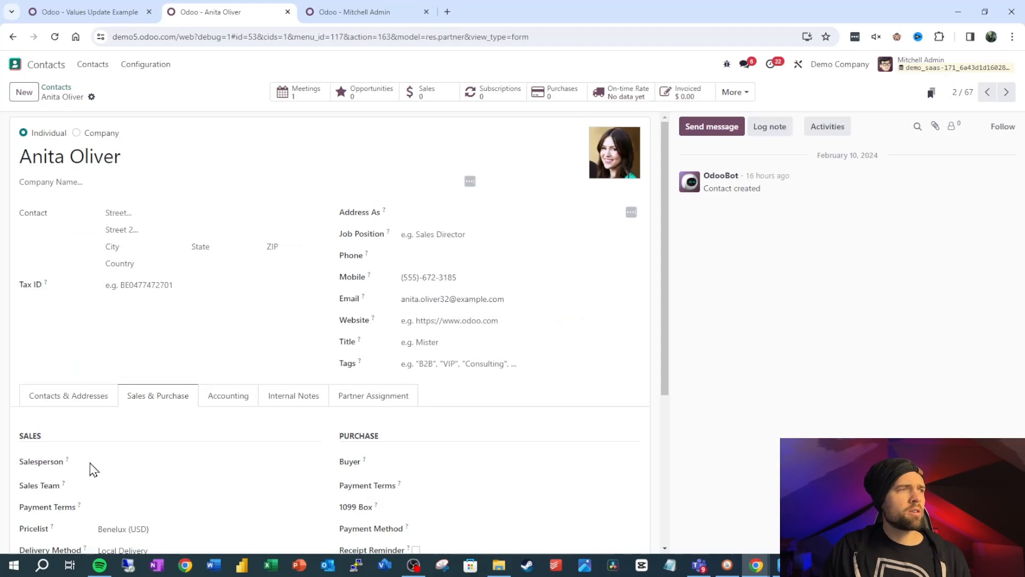
click(143, 462)
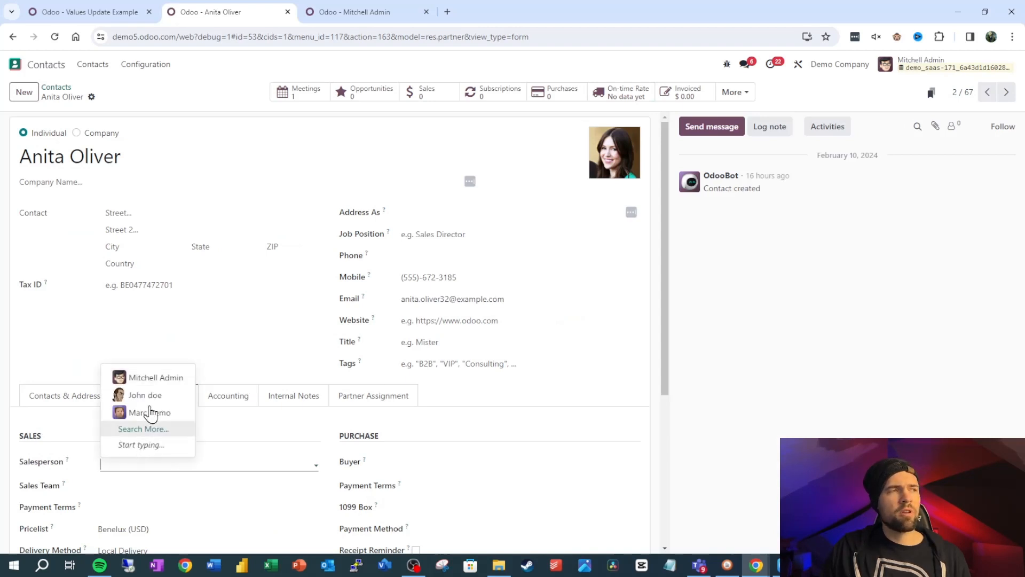
click(158, 380)
click(110, 97)
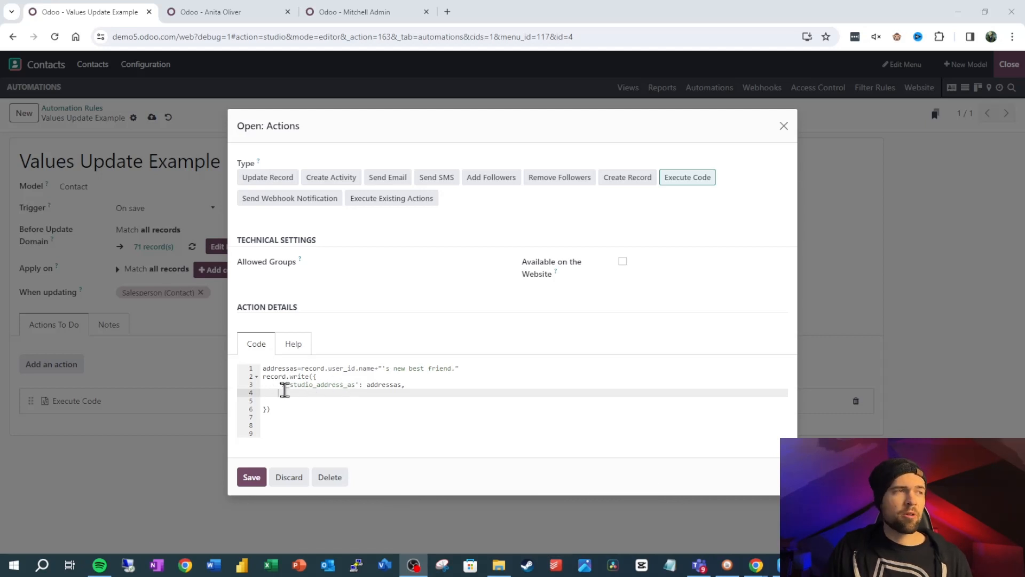
Examine the record.write call in the code, including its 'x_studio_address_as' key and addressas value.
click(272, 376)
double_click(300, 377)
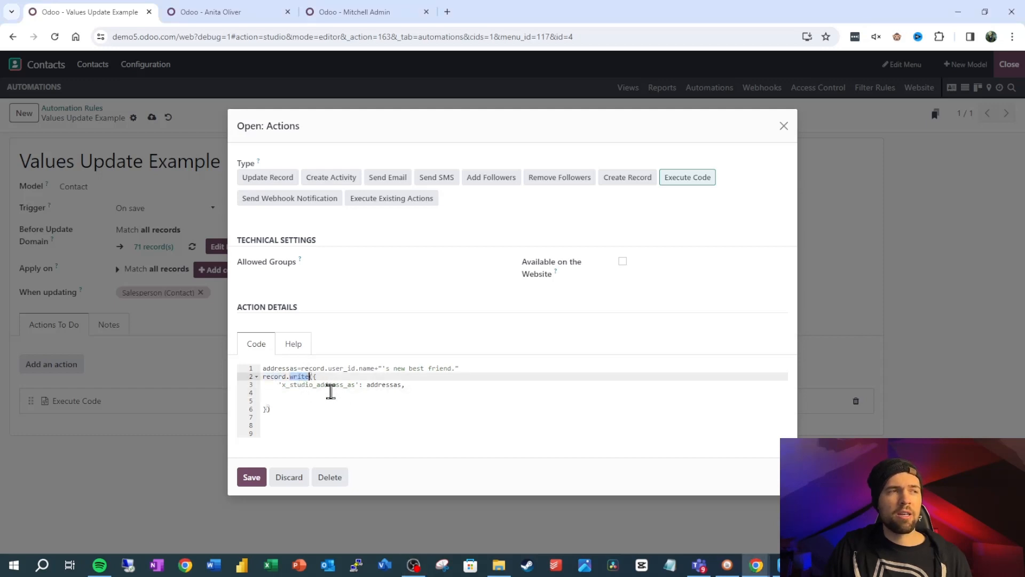
double_click(377, 385)
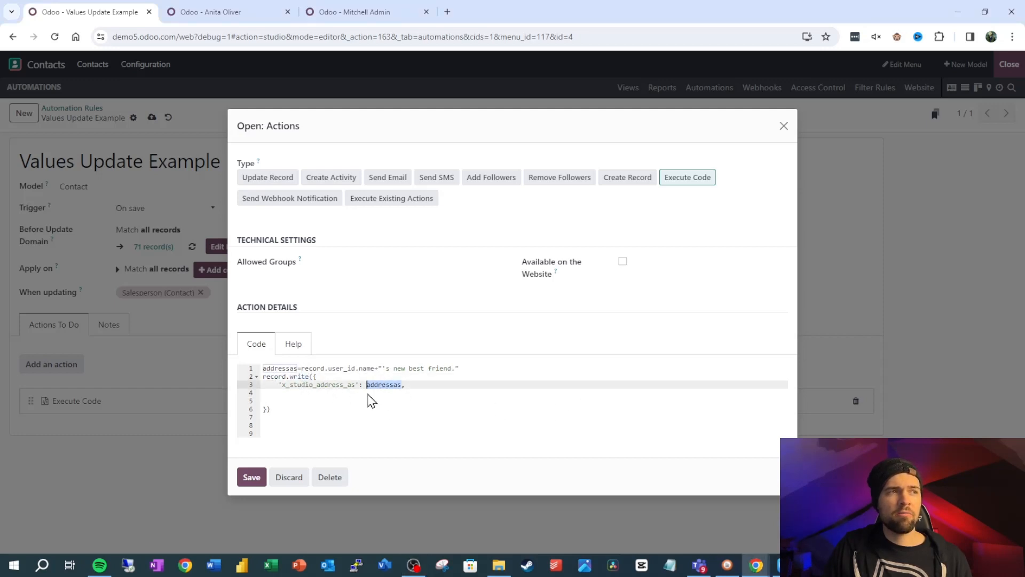
double_click(327, 384)
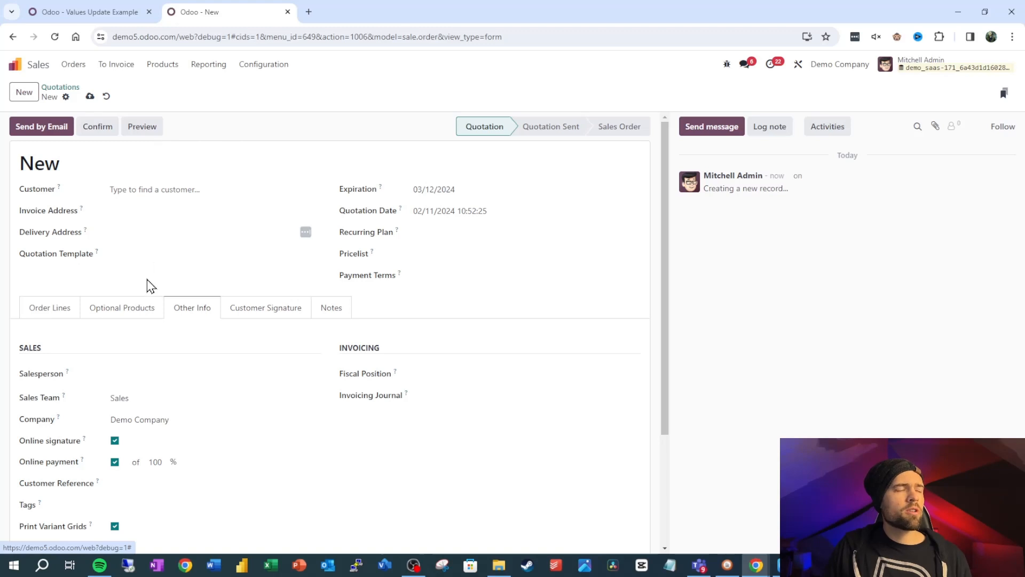
Examine the online signature and online payment settings in the new quotation's Other Info section.
scroll(146, 280, down, 2)
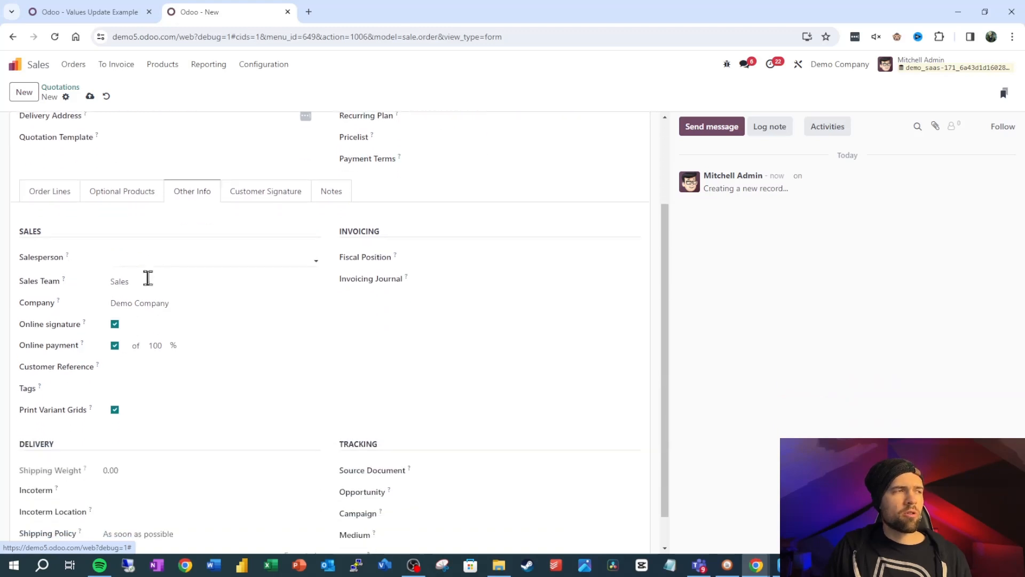
mouse_move(85, 327)
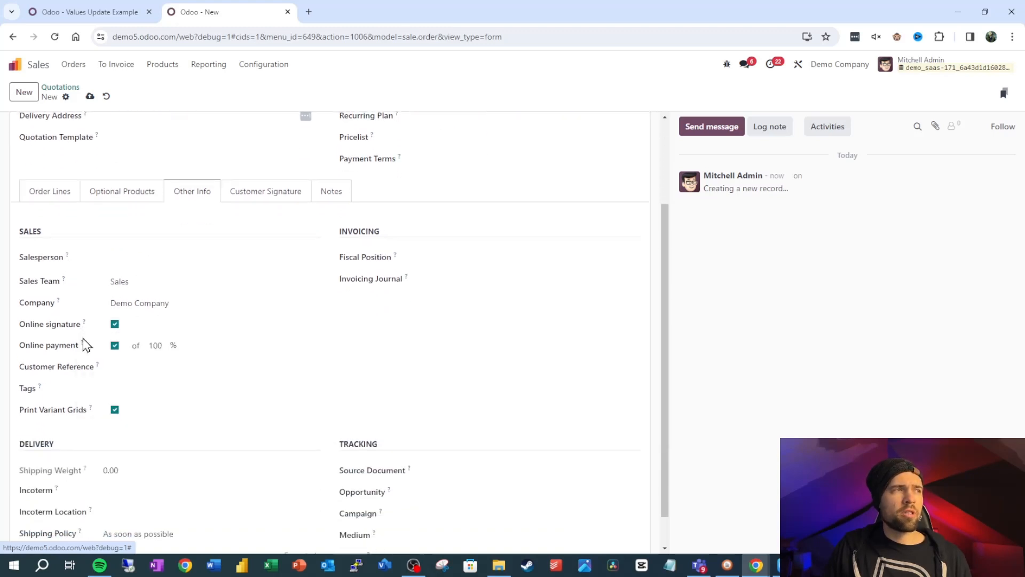
mouse_move(84, 348)
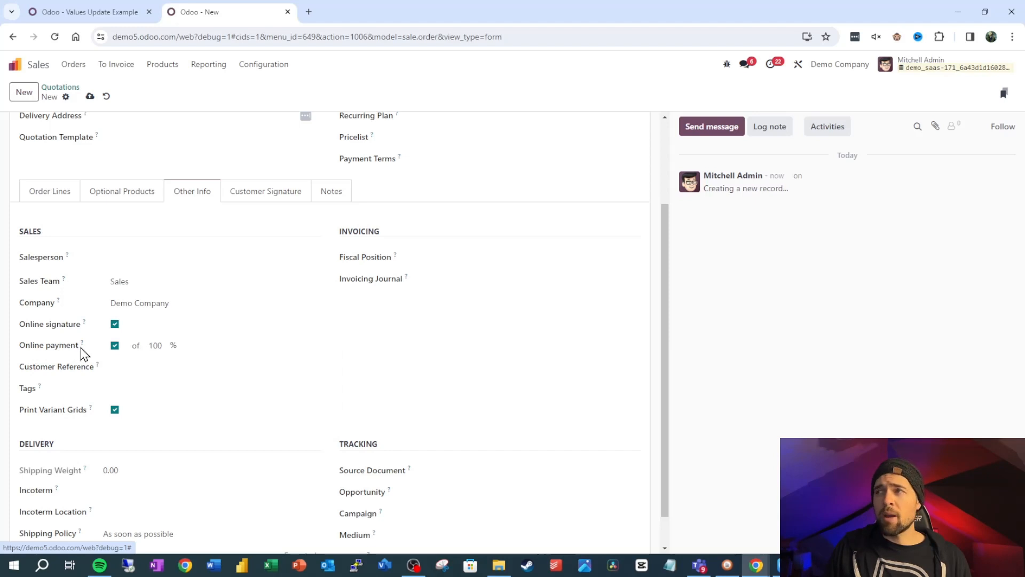
scroll(94, 347, up, 3)
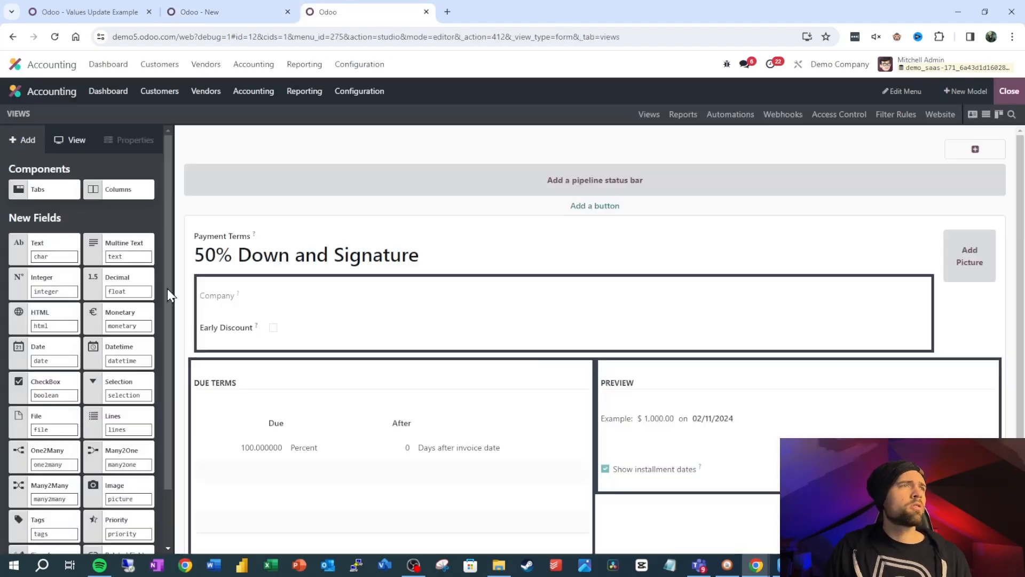
Add a decimal field for Payment % to the payment terms form.
drag(104, 278, 197, 314)
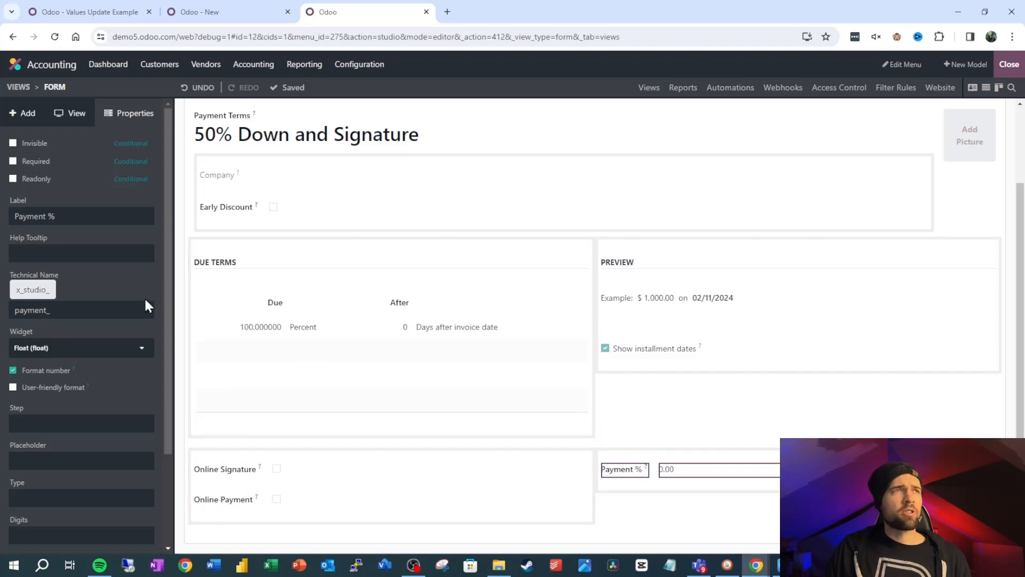
Look up the sales order's Online signature technical name and use require_signature as the first key in record.write.
click(198, 9)
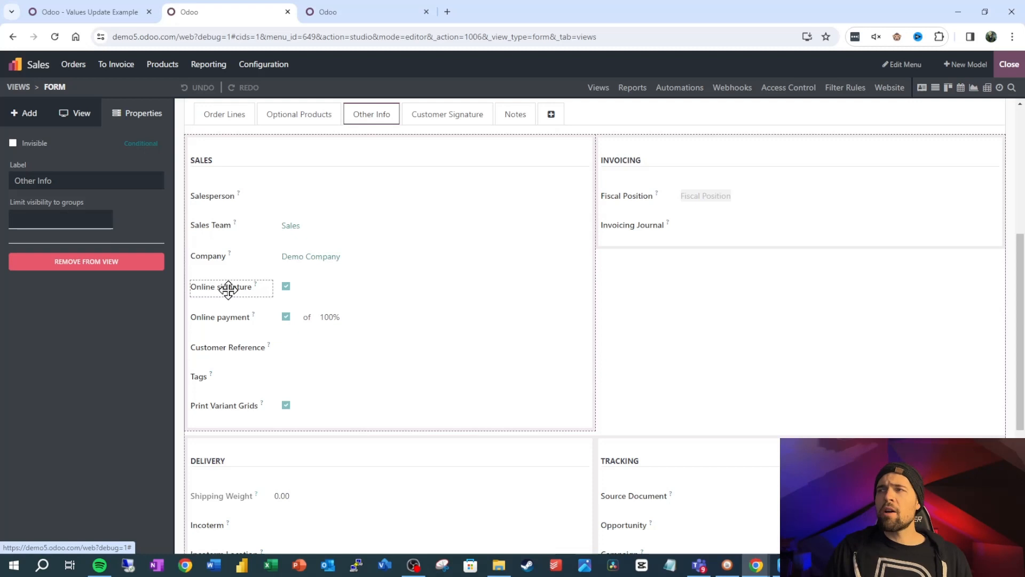
click(228, 289)
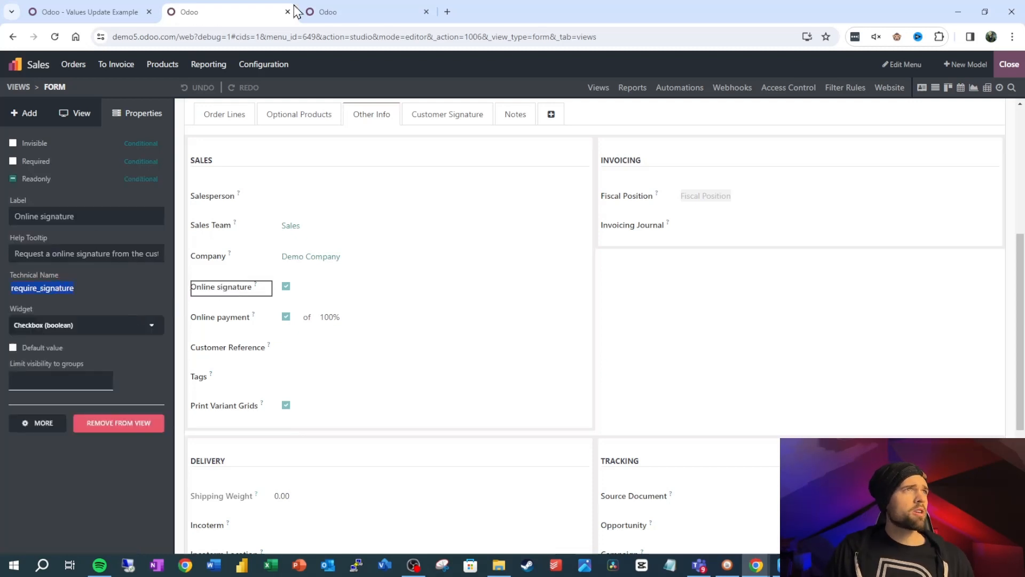
click(97, 11)
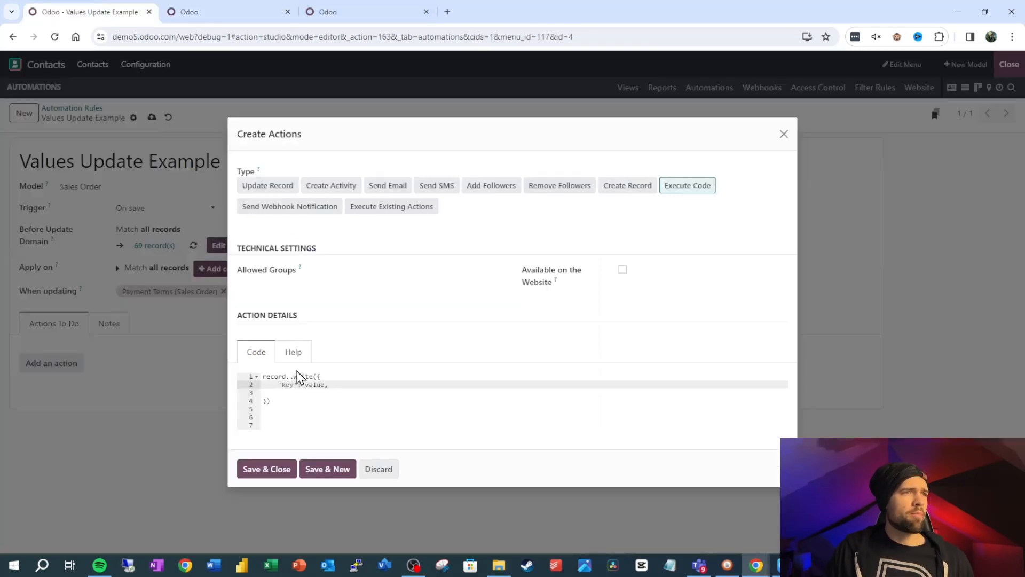
click(282, 392)
click(289, 384)
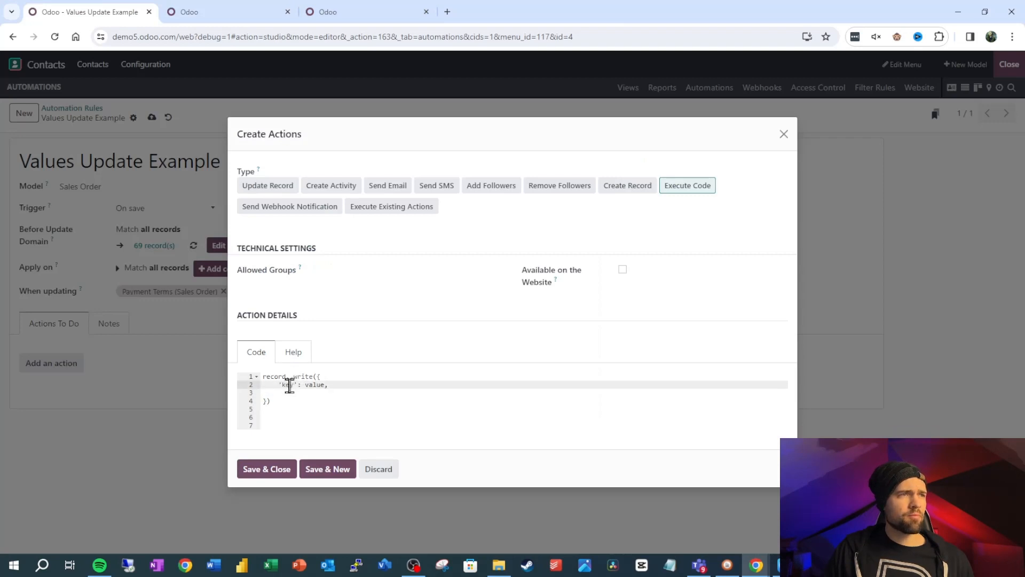
text(require_signature)
Duplicate the 'require_signature' line twice within the record.write dictionary.
drag(411, 384, 279, 386)
key(ctrl+c)
click(396, 384)
key(Return)
key(ctrl+v)
key(Return)
key(ctrl+v)
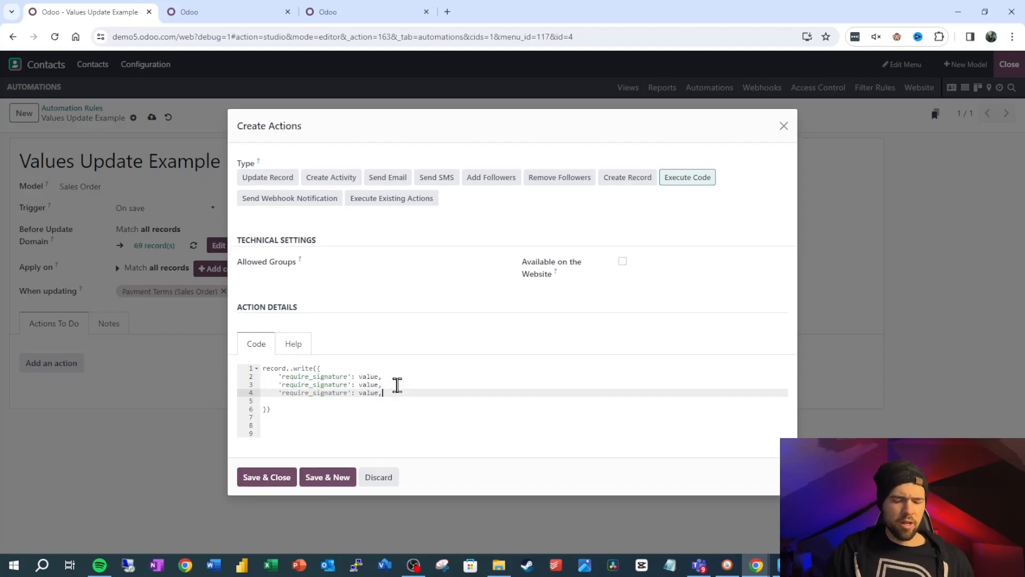
Look up the technical name of the Online payment checkbox and change the second dictionary key to require_payment.
click(227, 12)
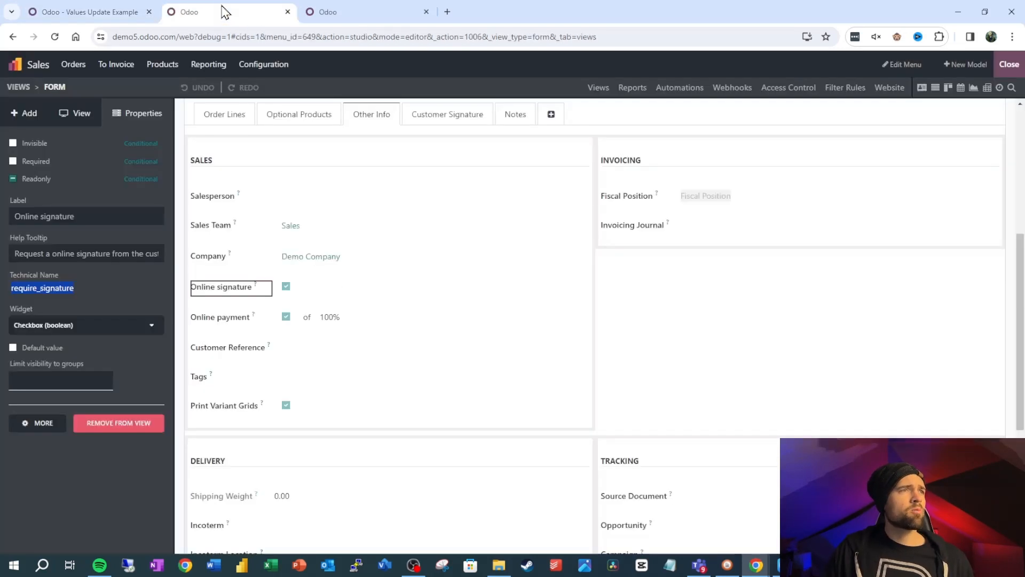
scroll(288, 427, down, 3)
scroll(248, 390, up, 2)
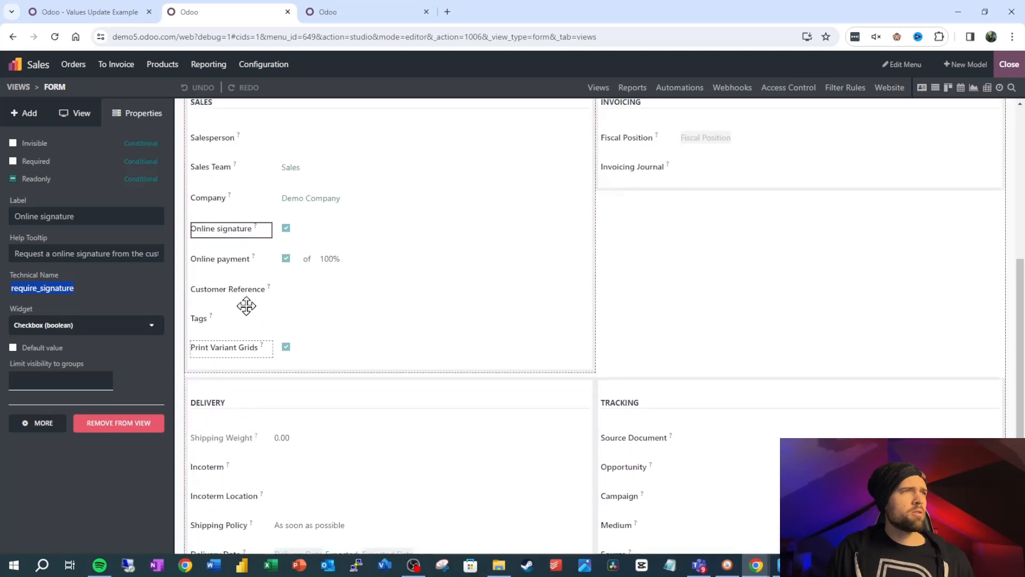
click(240, 260)
click(288, 259)
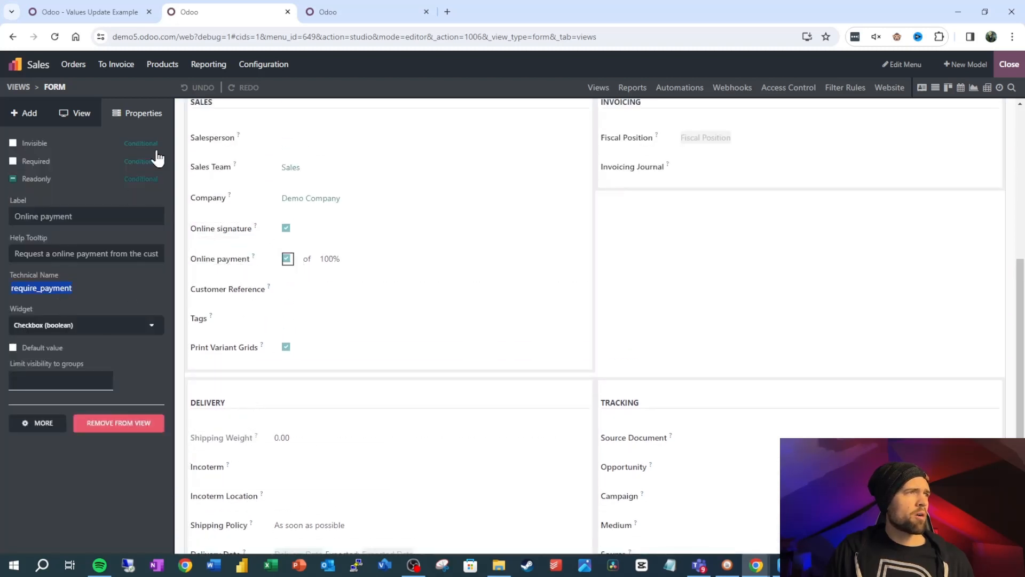
click(317, 12)
click(139, 12)
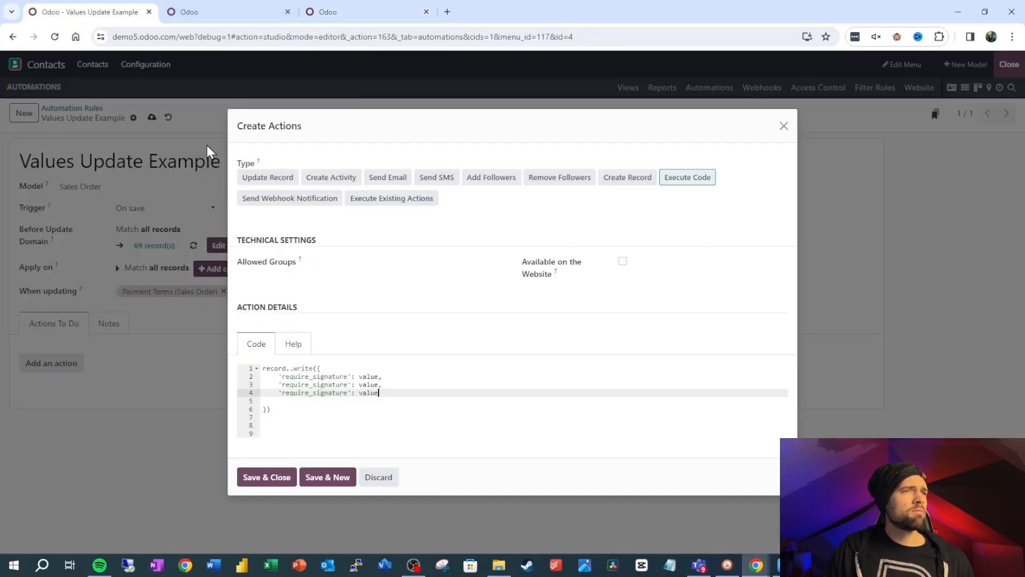
double_click(318, 384)
text(require_payment)
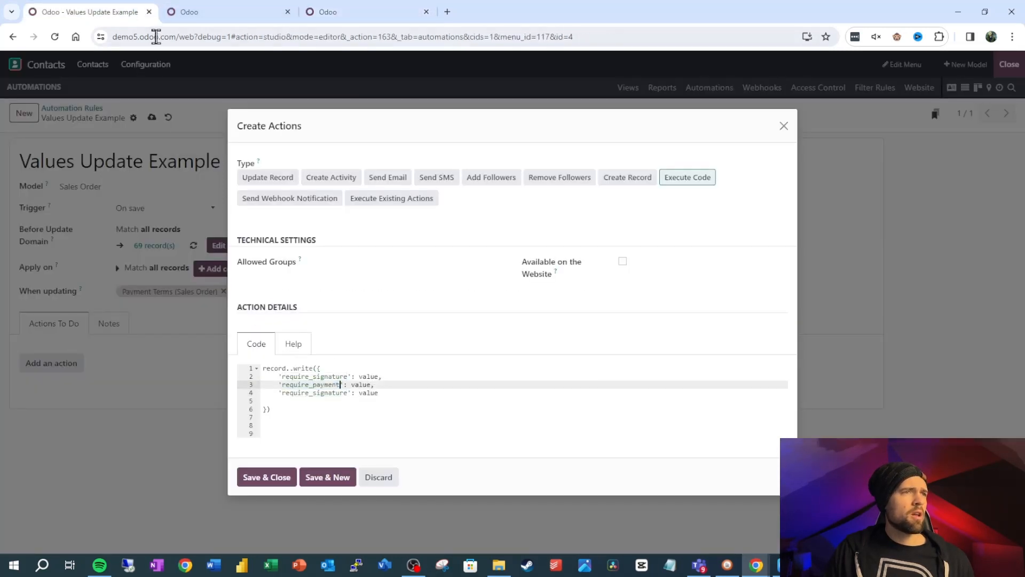
Look up the technical name of the Prepayment percentage field, use prepayment_percent as the third dictionary key, and correct the call to record.write.
click(184, 12)
scroll(243, 267, down, 3)
scroll(320, 262, up, 3)
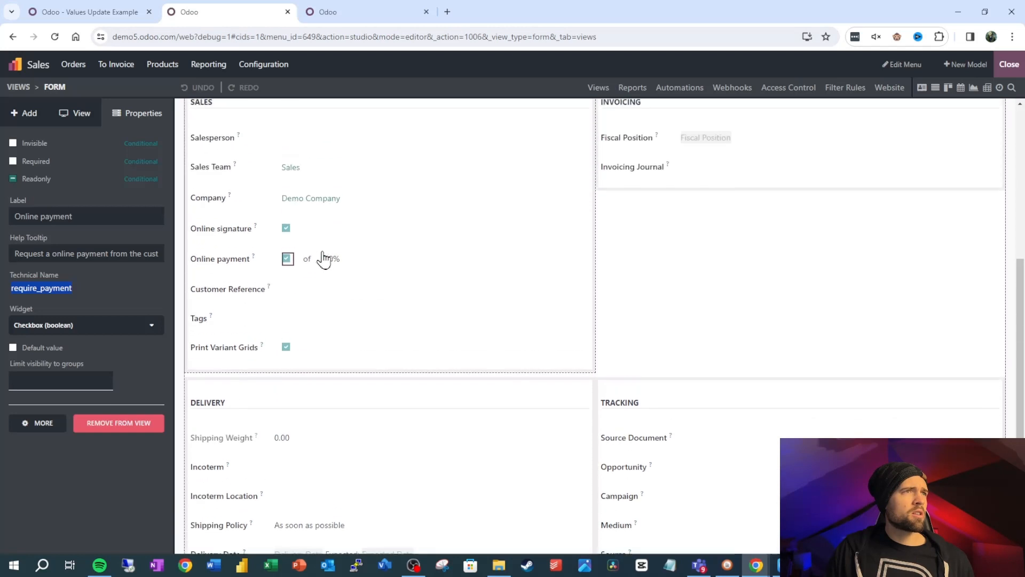
click(327, 261)
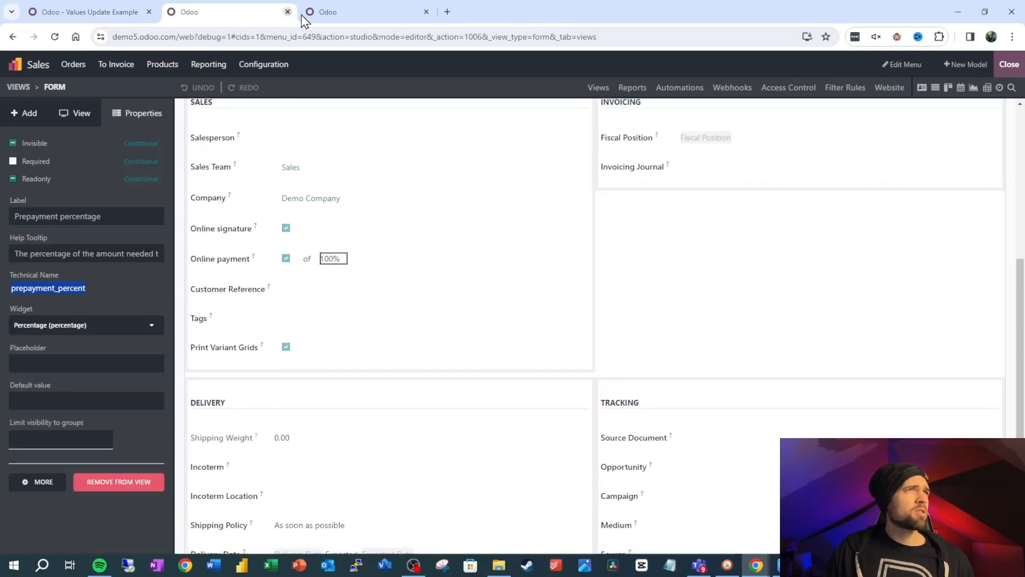
click(151, 20)
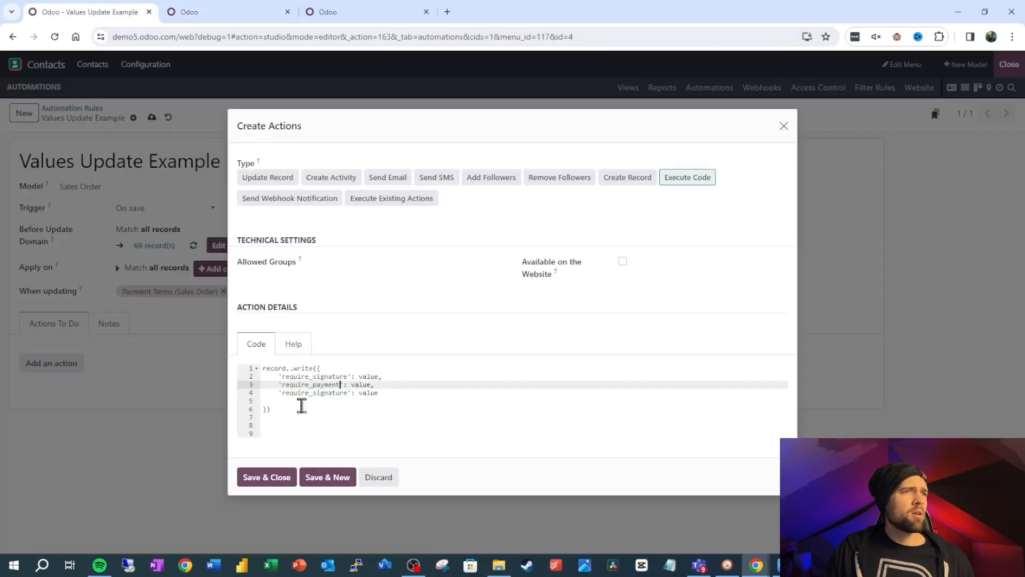
double_click(308, 393)
click(294, 369)
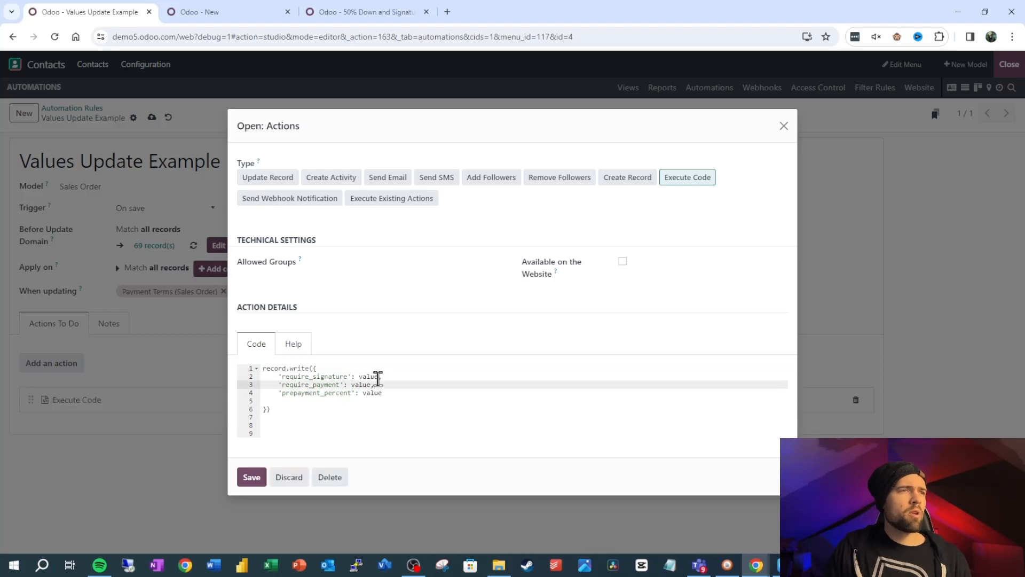
Replace the require_signature value with record.payment_term_id, looking up the Payment Terms field's technical name on the sales order form.
double_click(372, 376)
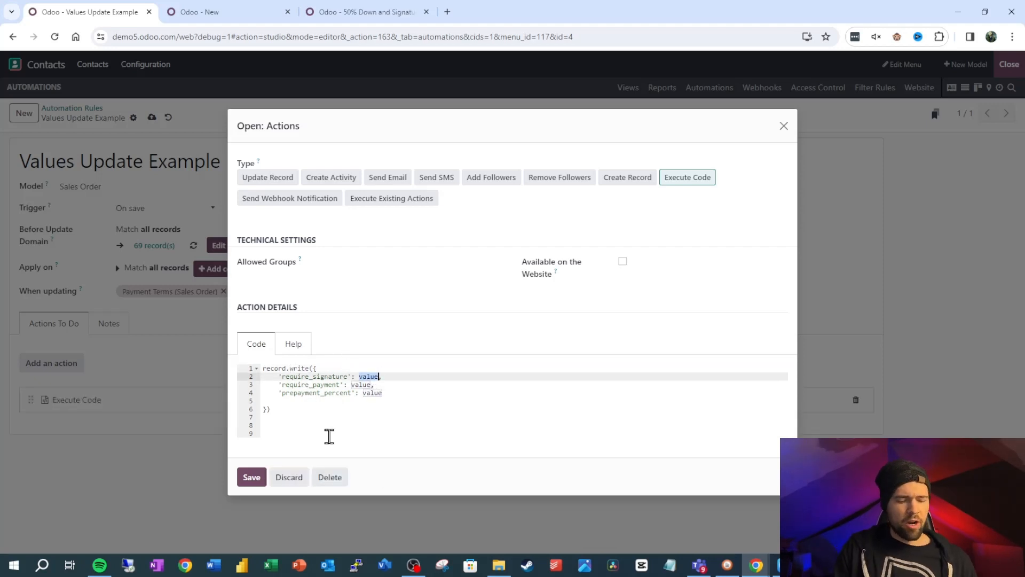
text(record.)
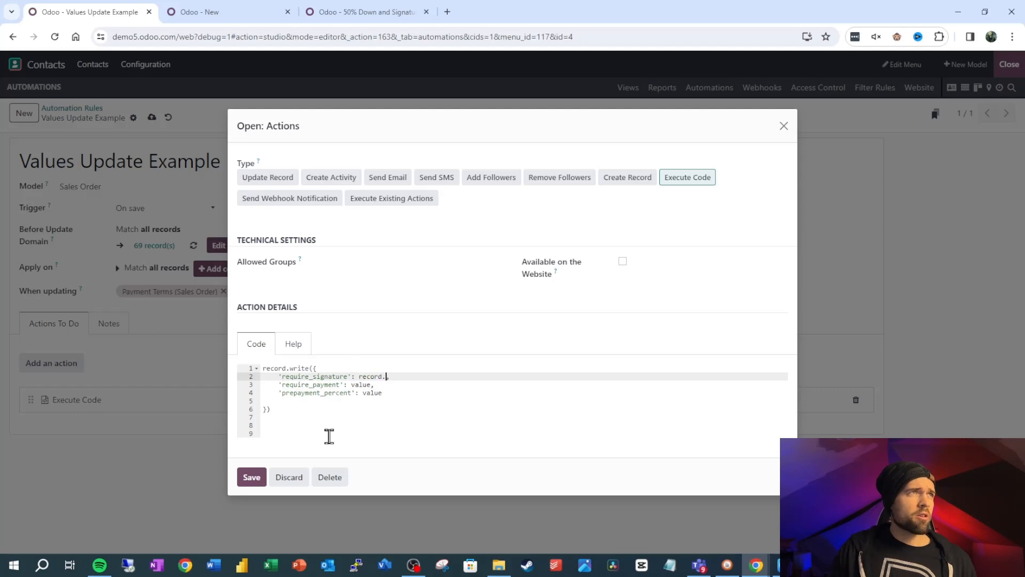
click(207, 10)
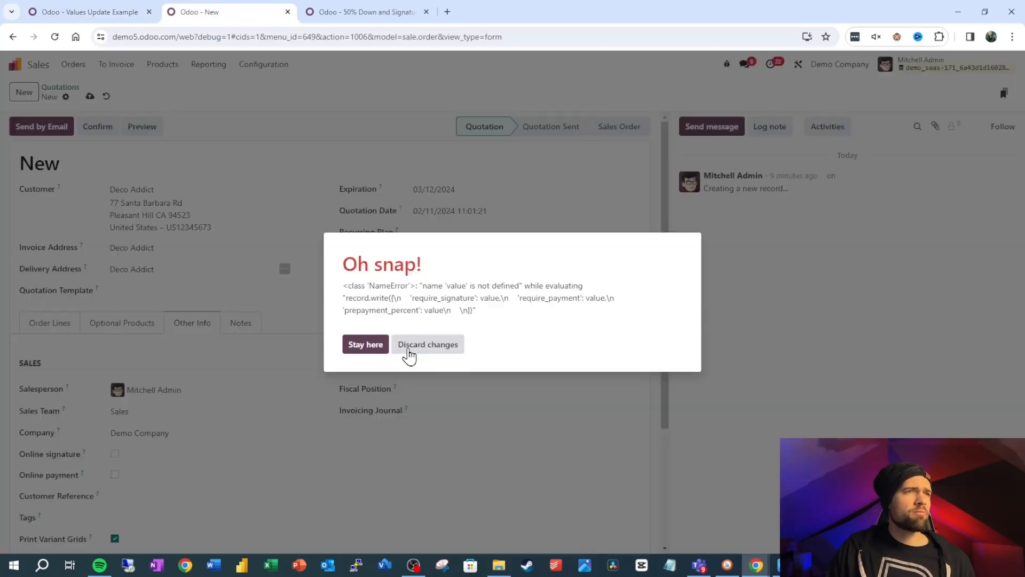
click(406, 347)
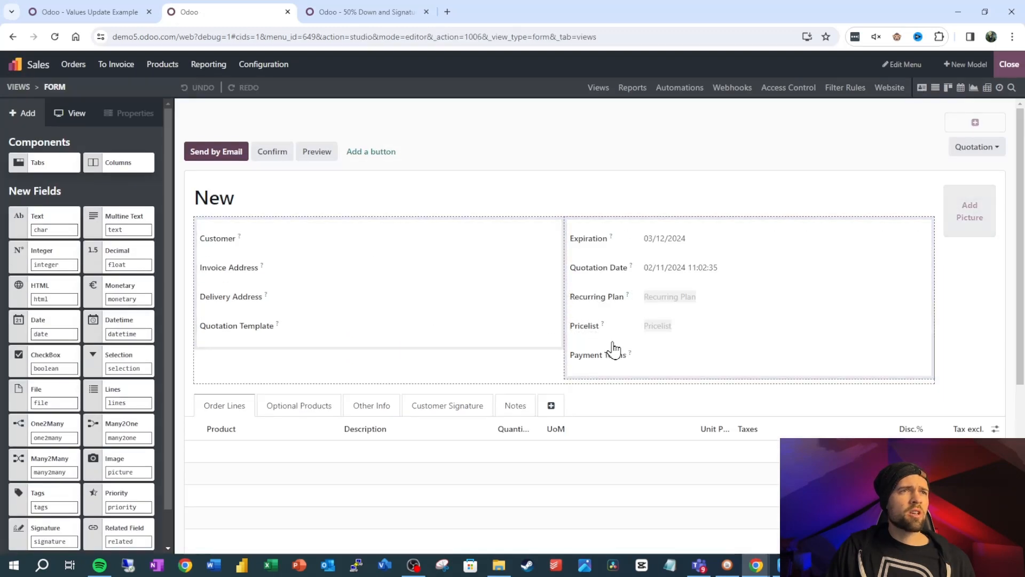
click(614, 354)
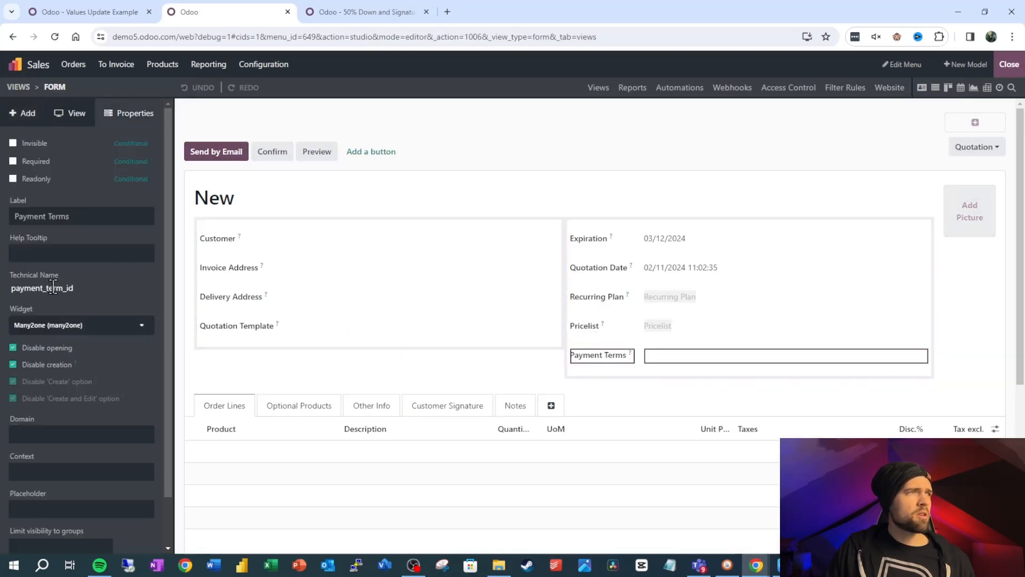
click(80, 13)
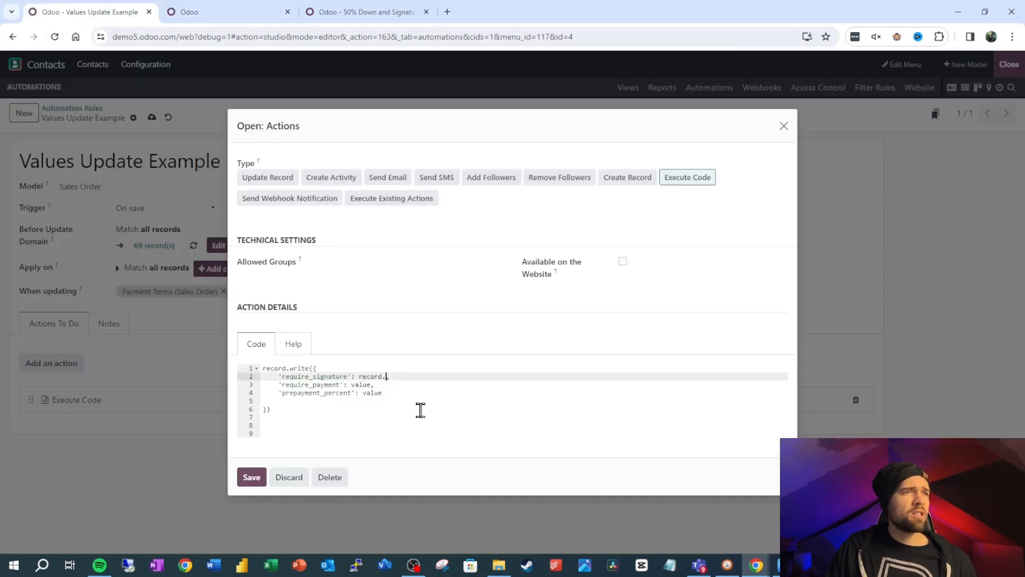
key(ctrl+v)
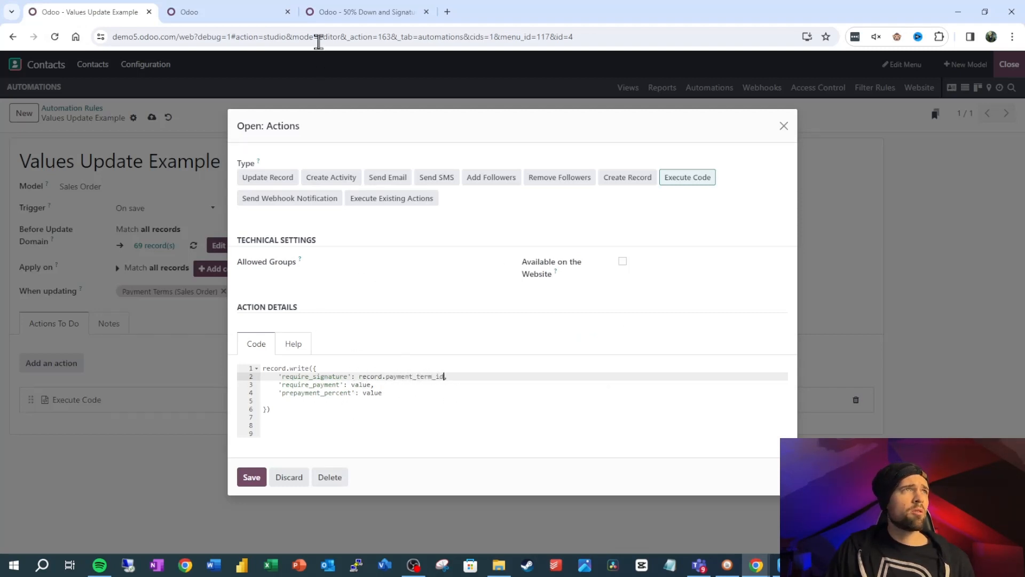
Look up the technical name of Online Signature on the payment terms form and append x_studio_online_signature to the require_signature value.
click(344, 13)
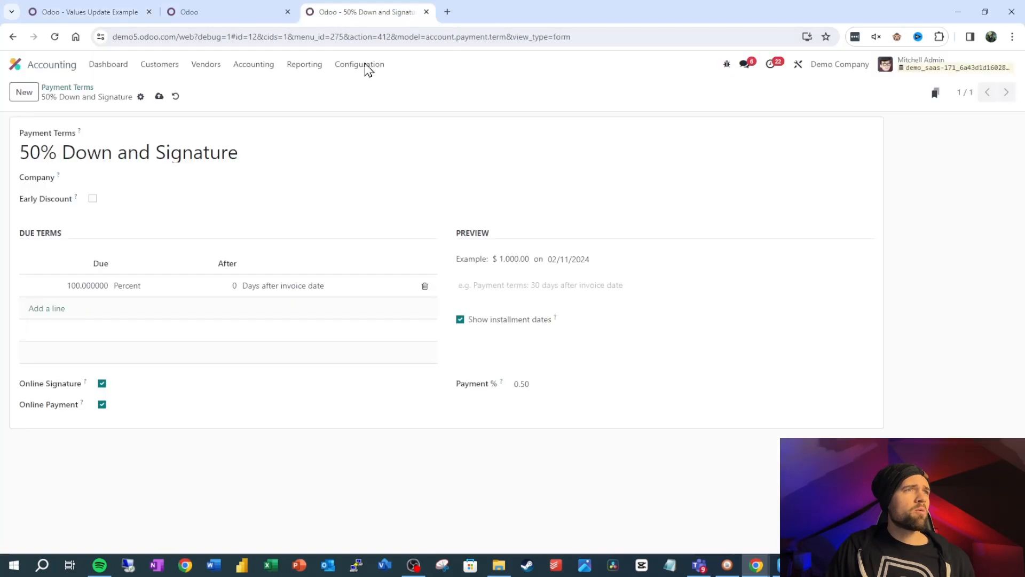
click(799, 73)
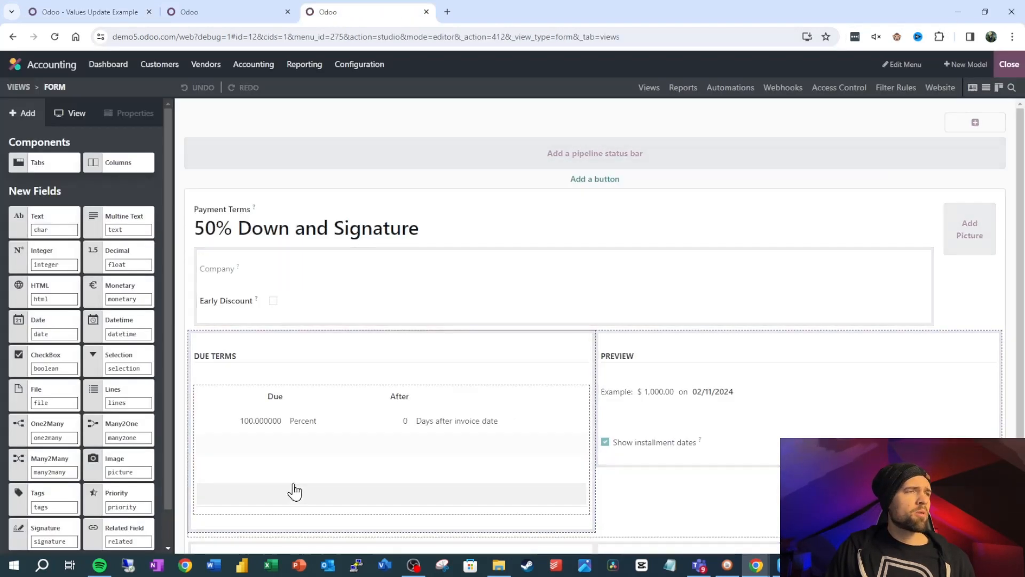
scroll(428, 432, down, 1)
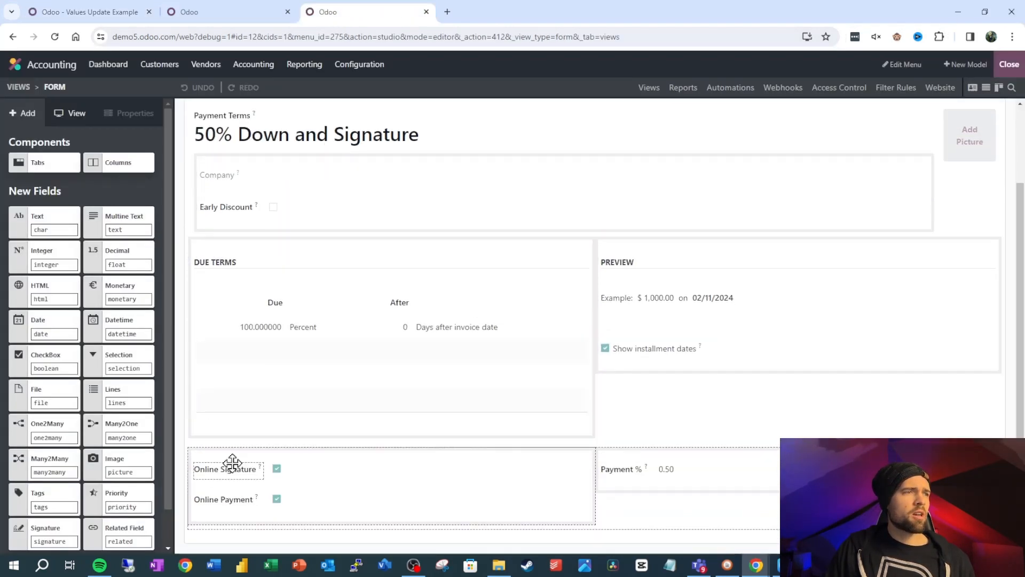
click(228, 468)
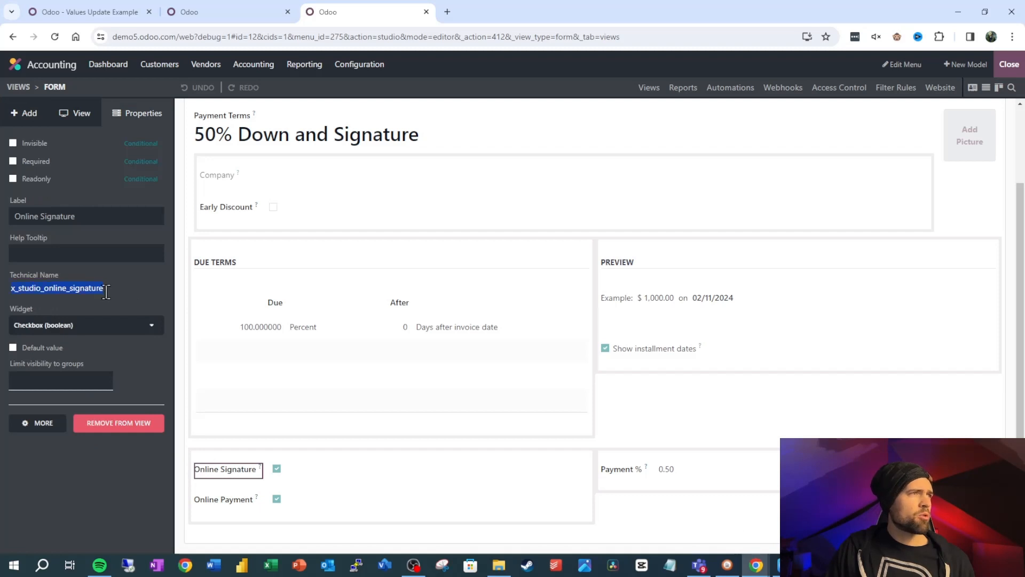
click(183, 12)
click(126, 8)
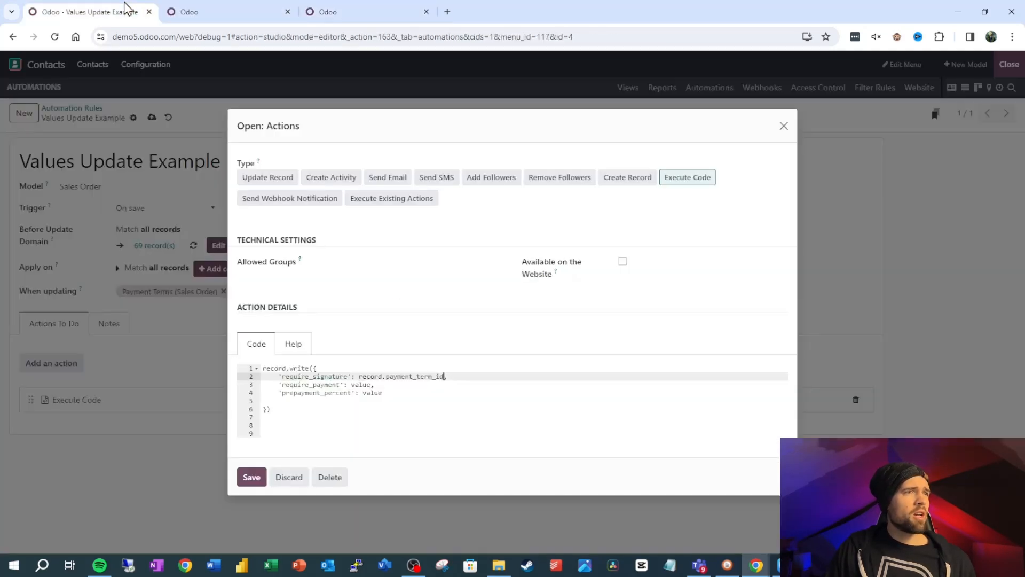
text(x_studio_online_signature)
Copy the record.payment_term_id.x_studio_online_signature expression over the placeholder values of require_payment and prepayment_percent.
drag(357, 377, 543, 377)
key(ctrl+c)
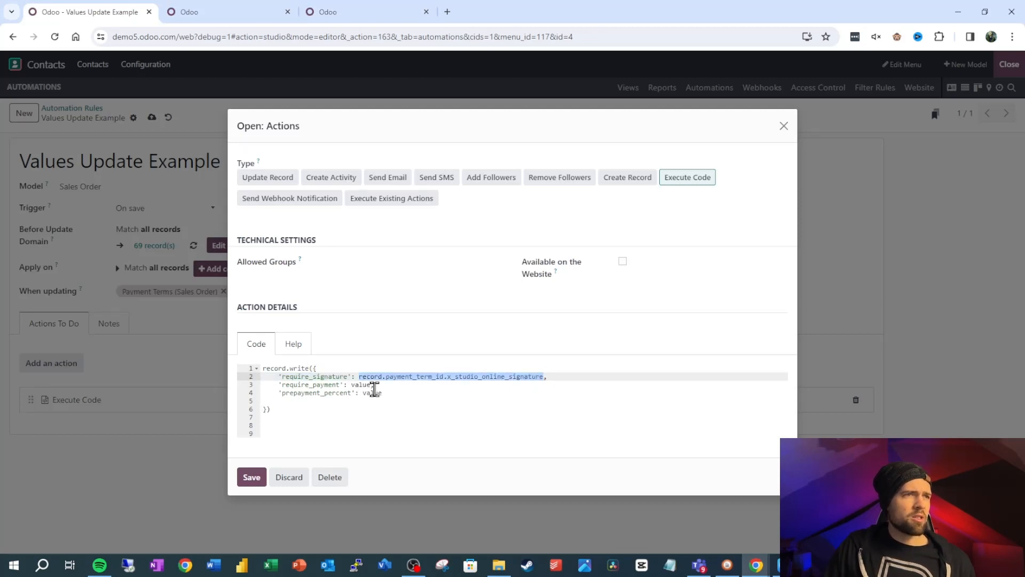
double_click(364, 385)
key(ctrl+v)
click(372, 395)
key(ctrl+v)
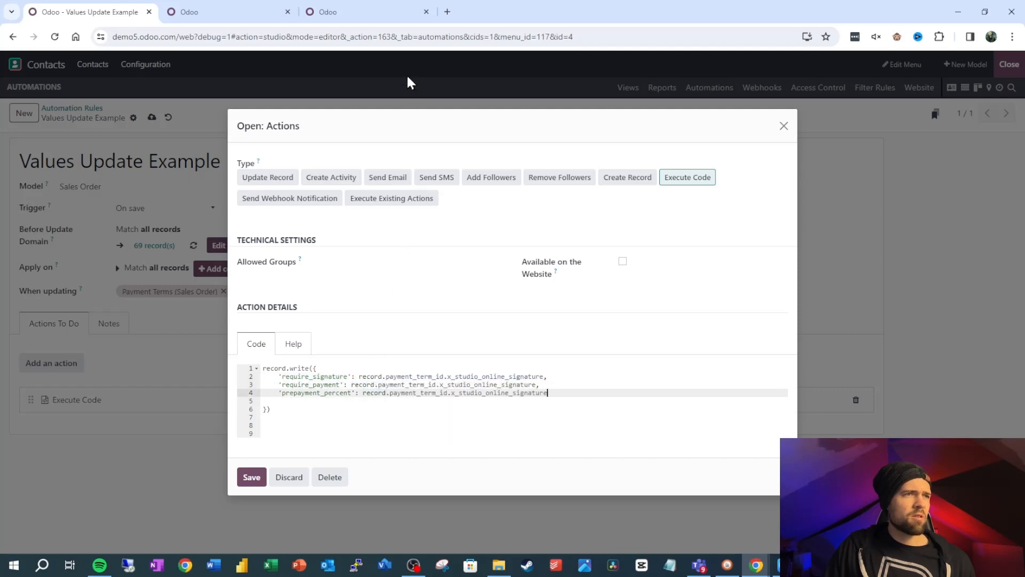
Look up the payment terms' Online Payment technical name and point the require_payment value to x_studio_online_payment.
click(375, 13)
click(222, 501)
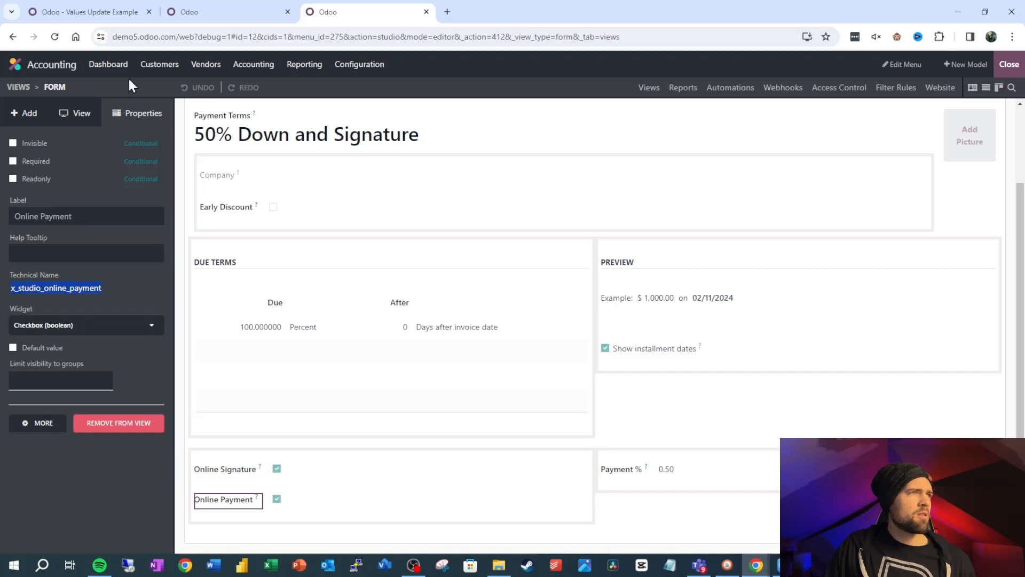
click(187, 12)
click(54, 10)
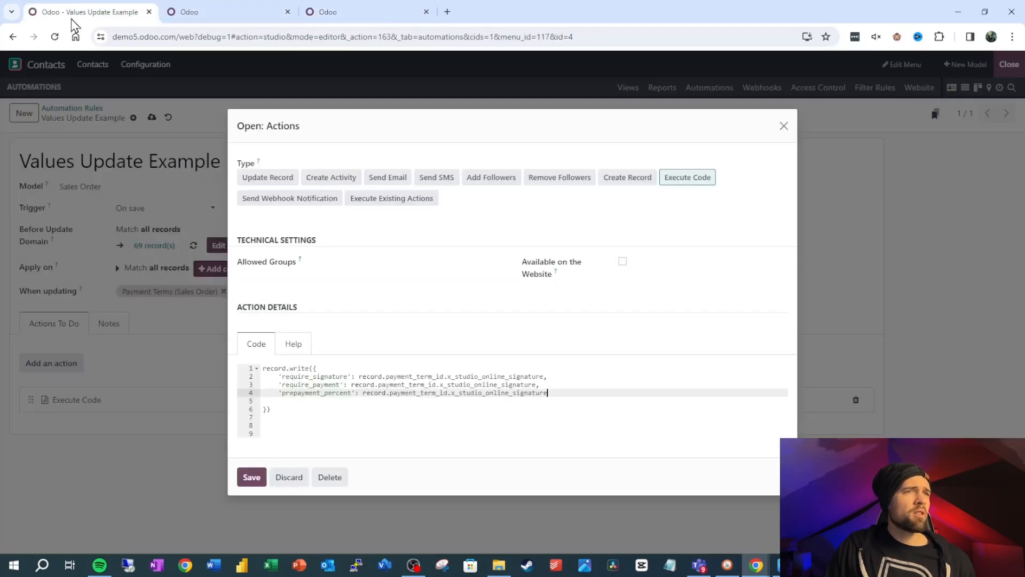
double_click(474, 385)
text(x_studio_online_payment)
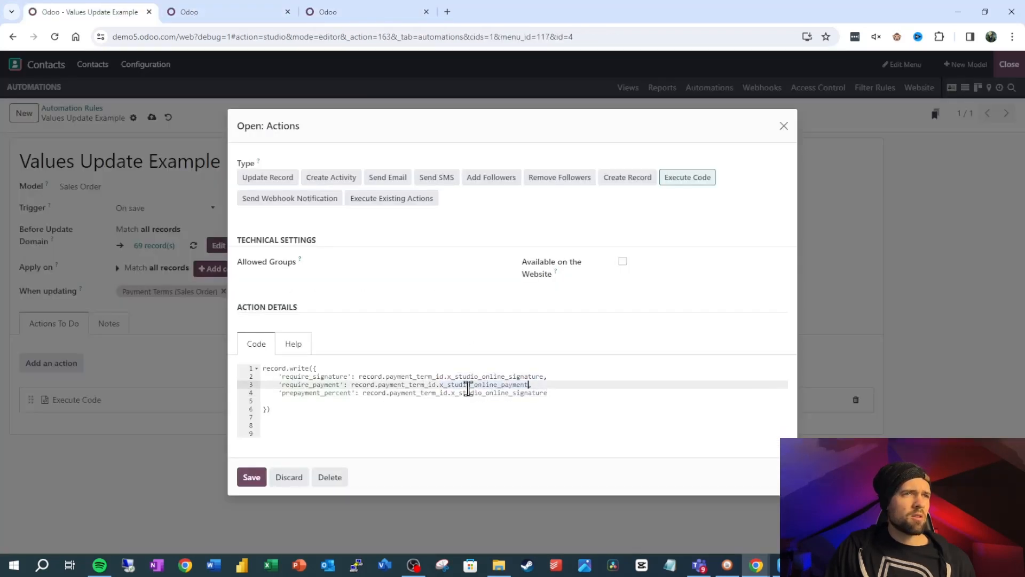
Look up the payment terms' Payment % technical name and point the prepayment_percent value to x_studio_payment_.
click(363, 12)
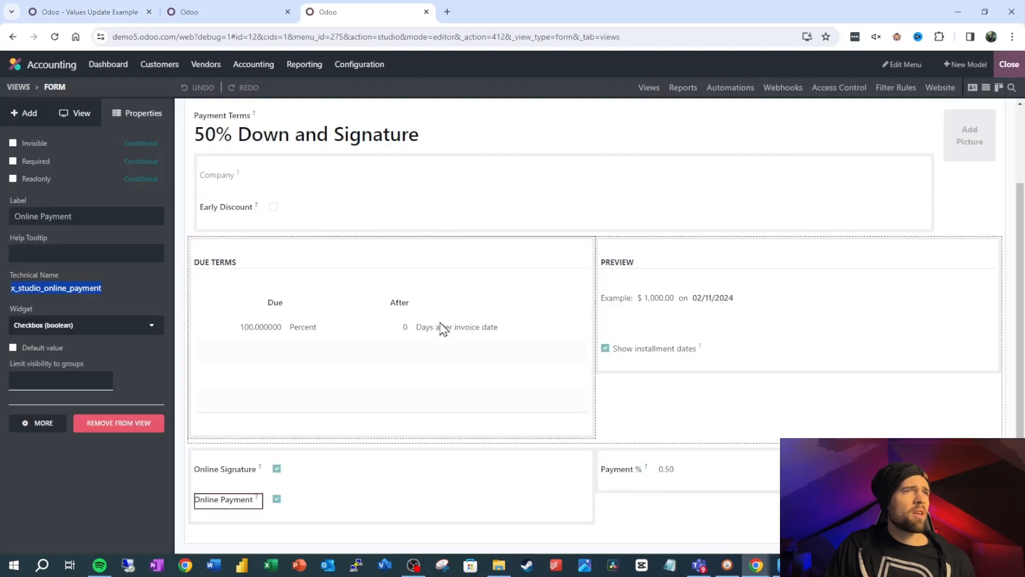
click(641, 472)
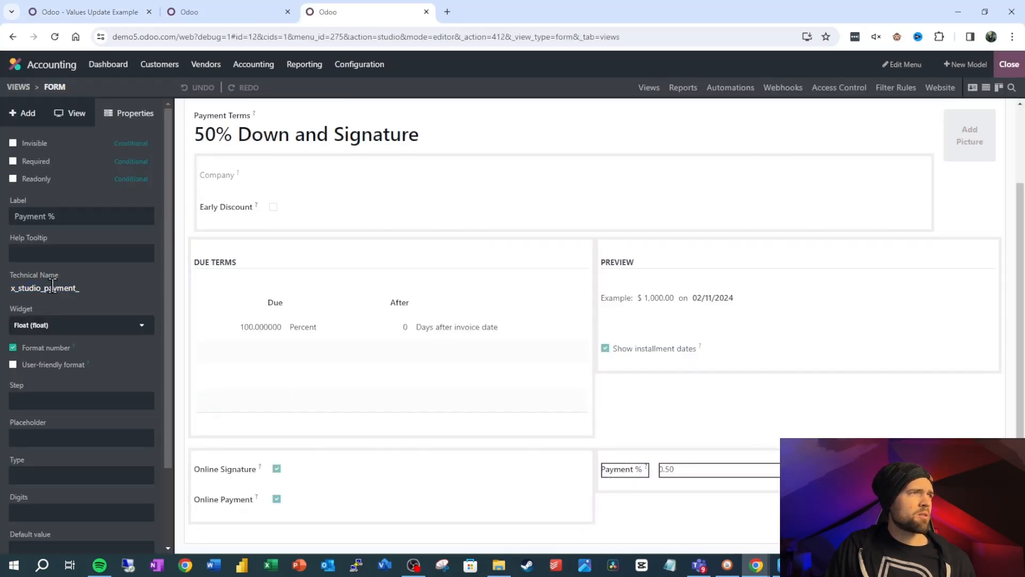
click(184, 11)
click(127, 11)
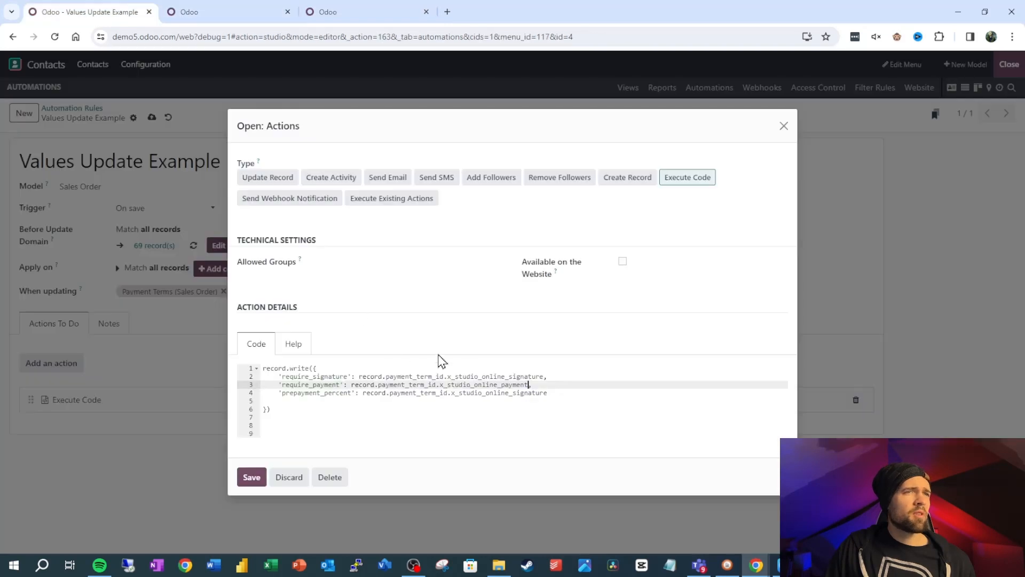
double_click(523, 392)
text(x_studio_payment_)
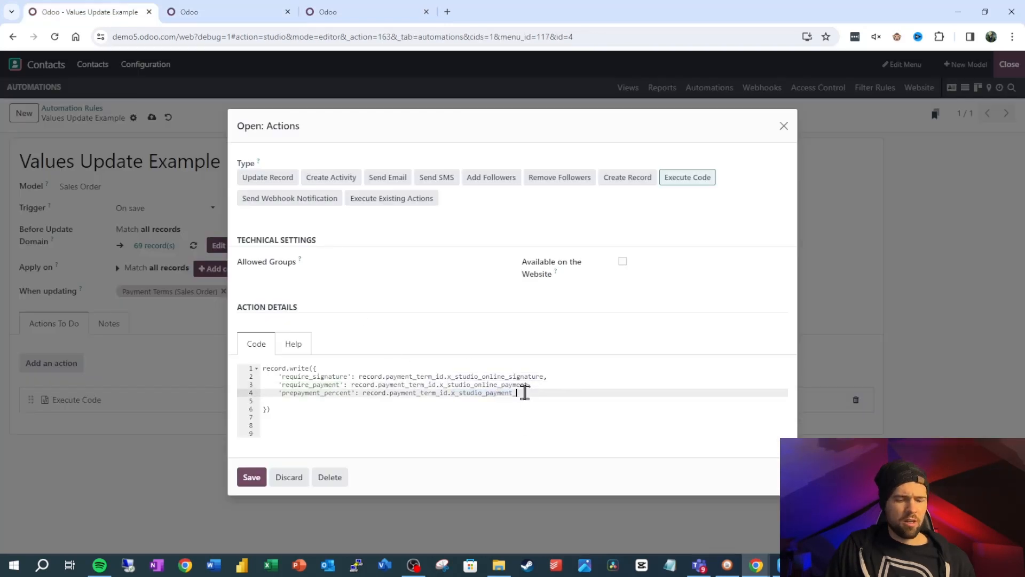
Save the Execute Code action and the Values Update Example automation rule.
key(ctrl+a)
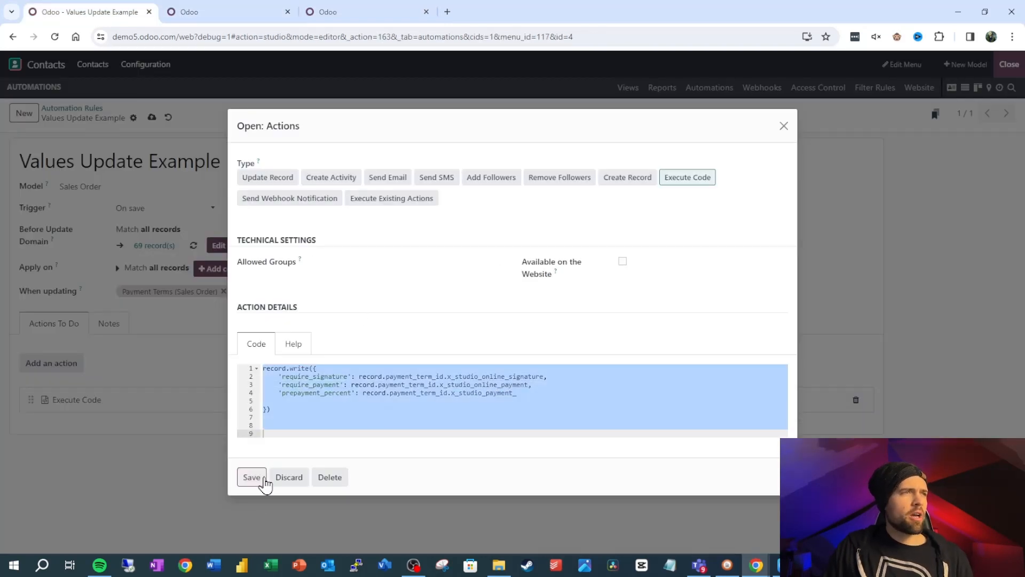
click(263, 480)
click(152, 117)
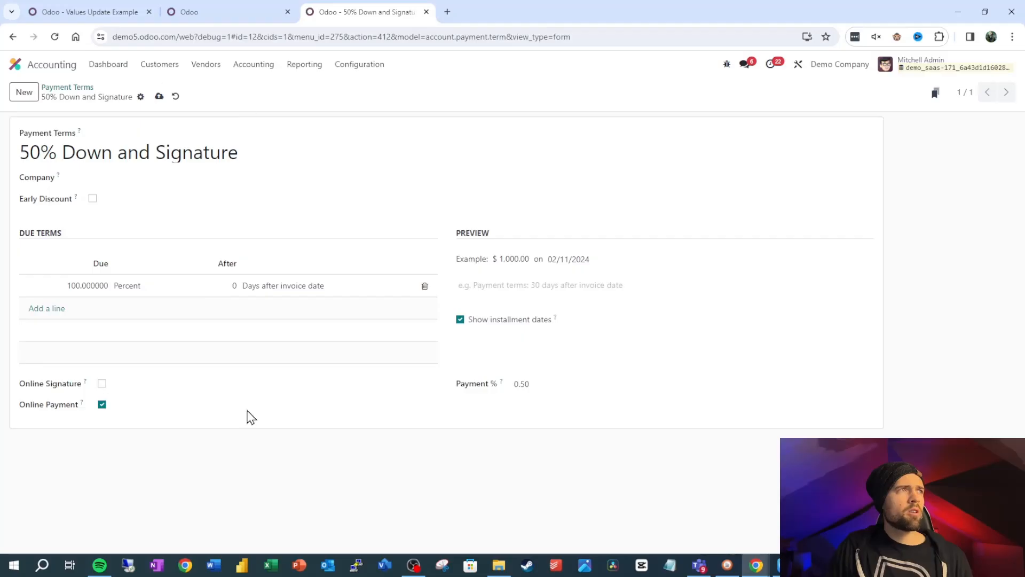
Enable Online Signature on the 50% Down and Signature payment terms.
drag(20, 155, 278, 145)
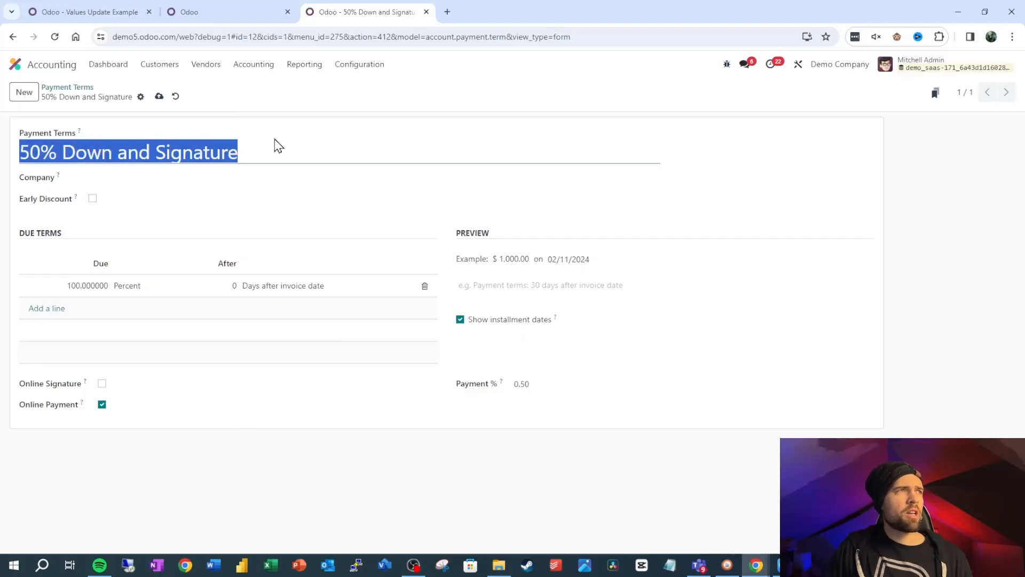
click(102, 384)
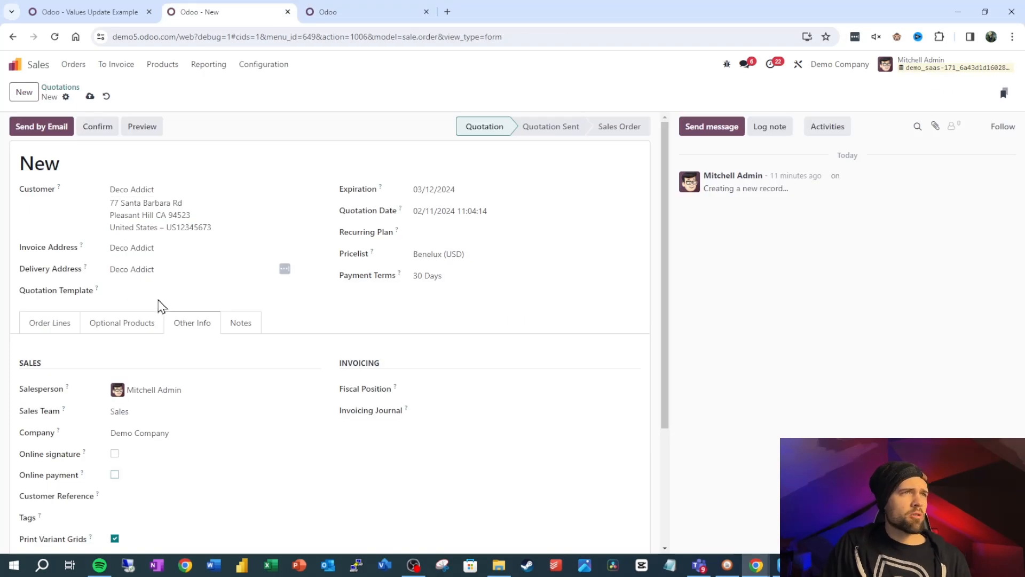
Set the new quotation's payment terms to 50% Down and Signature and save the quotation.
click(445, 274)
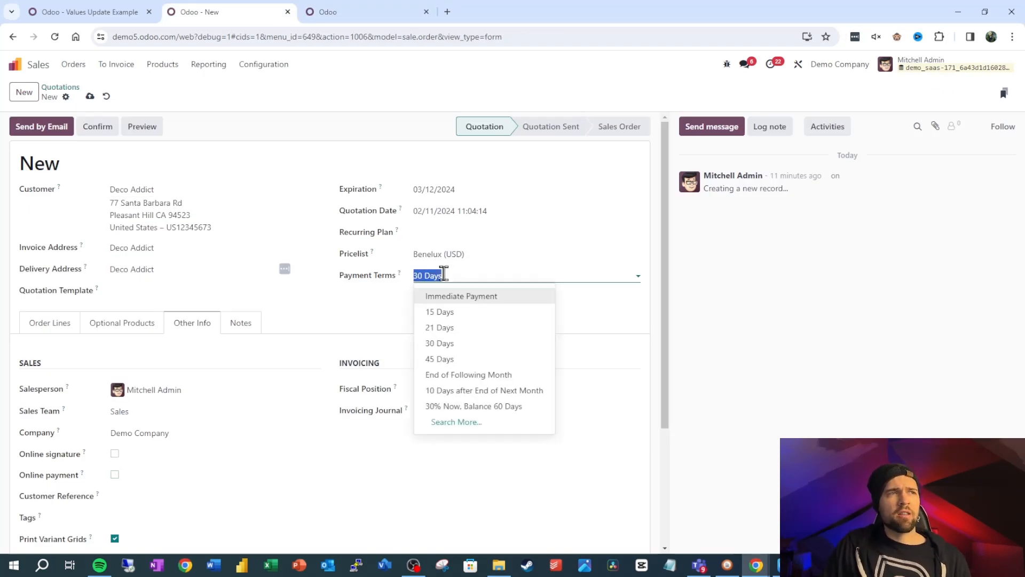
text(50)
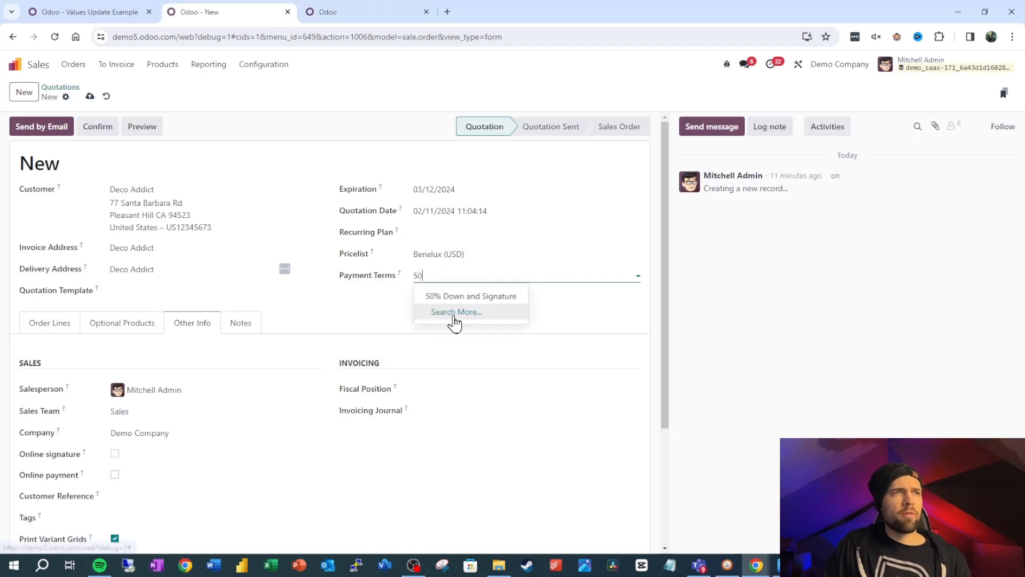
click(510, 302)
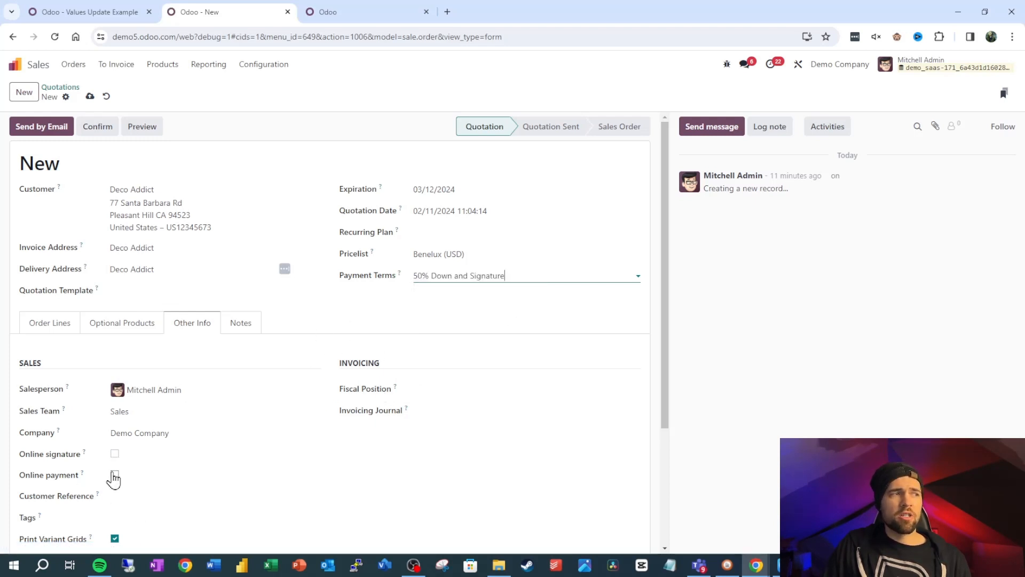
click(90, 97)
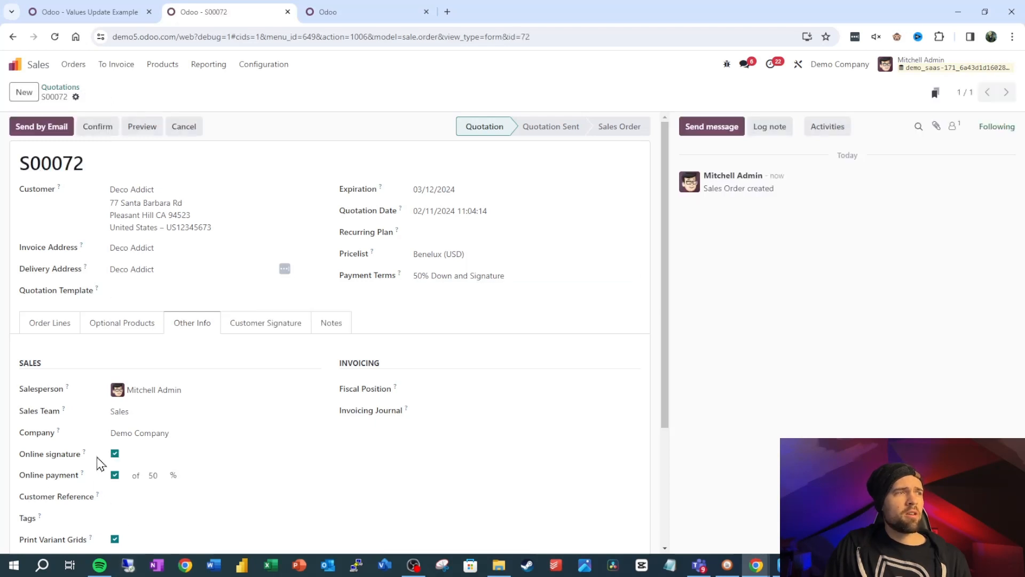